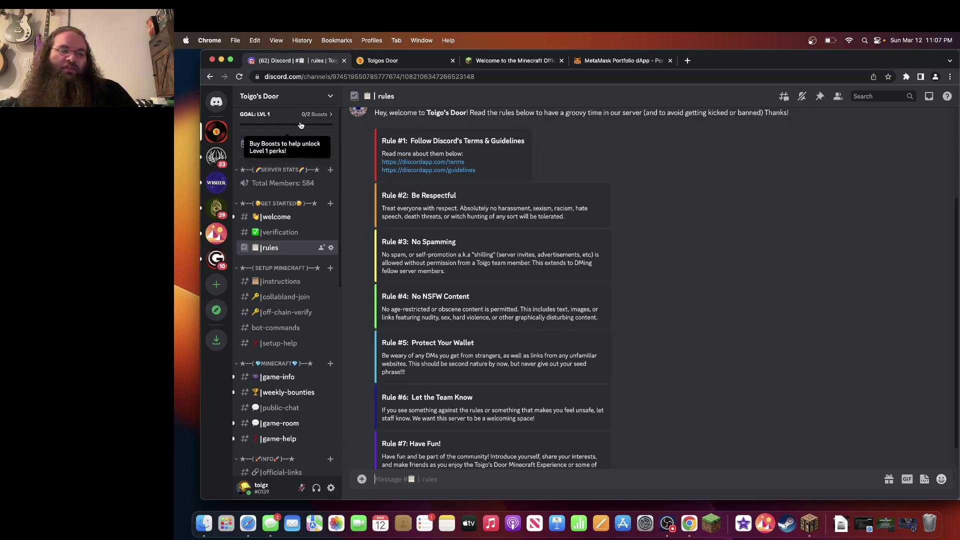
Open the #instructions channel, glance at #setup-help, then return to Step 3's Minecraft edition guides
scroll(380, 167, "down", 1)
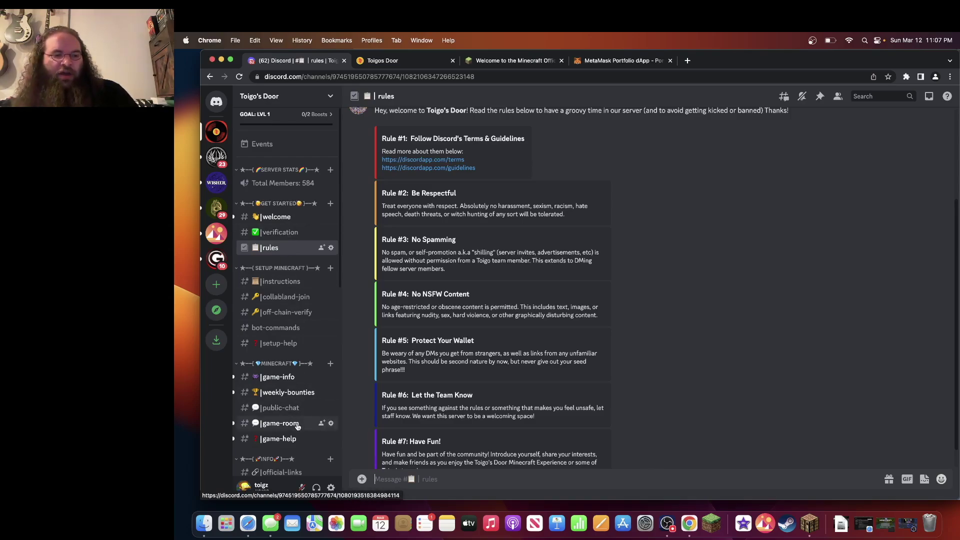
left_click(287, 285)
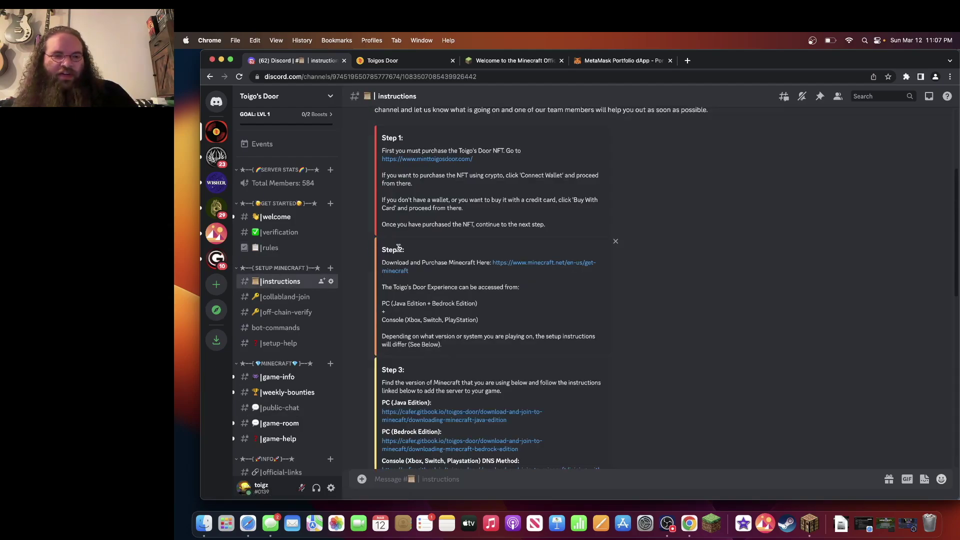
scroll(427, 284, "up", 2)
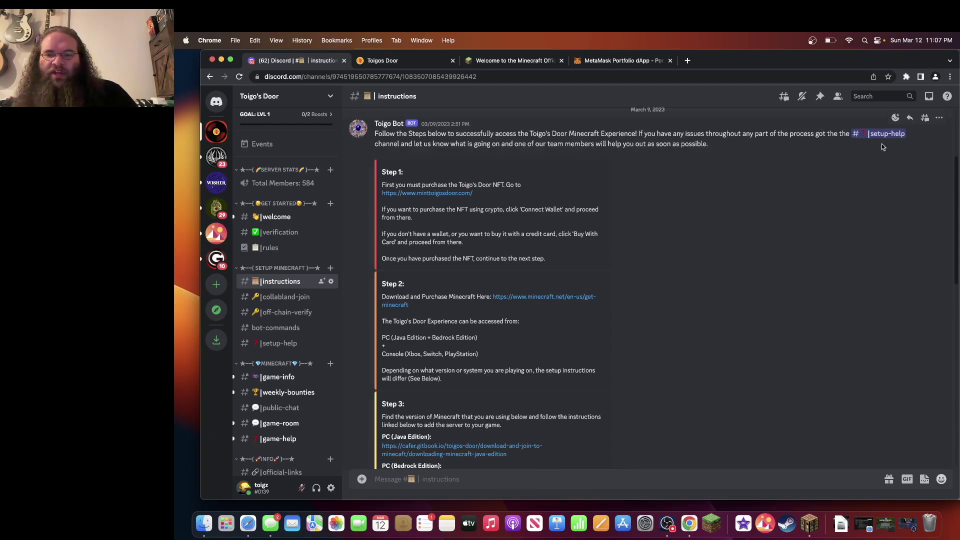
left_click(882, 136)
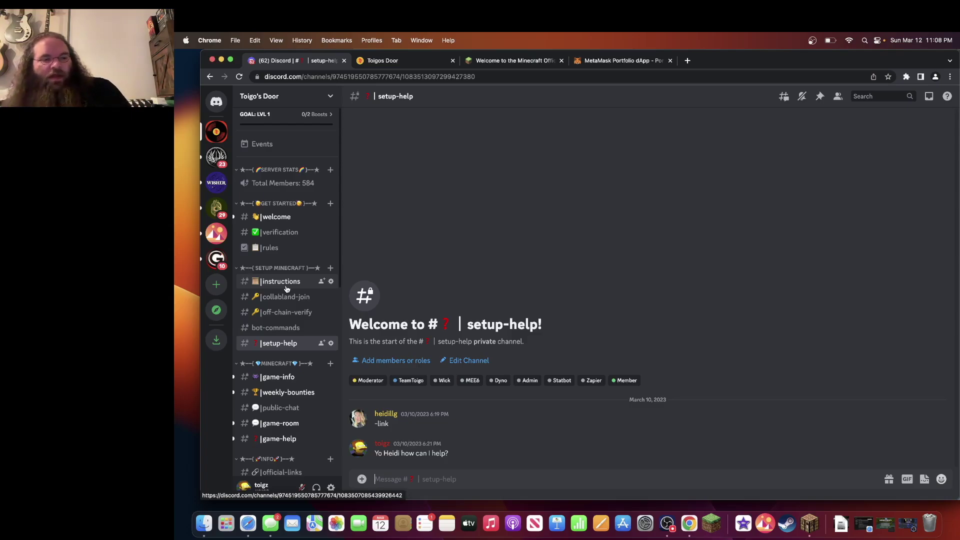
left_click(286, 289)
scroll(414, 270, "down", 1)
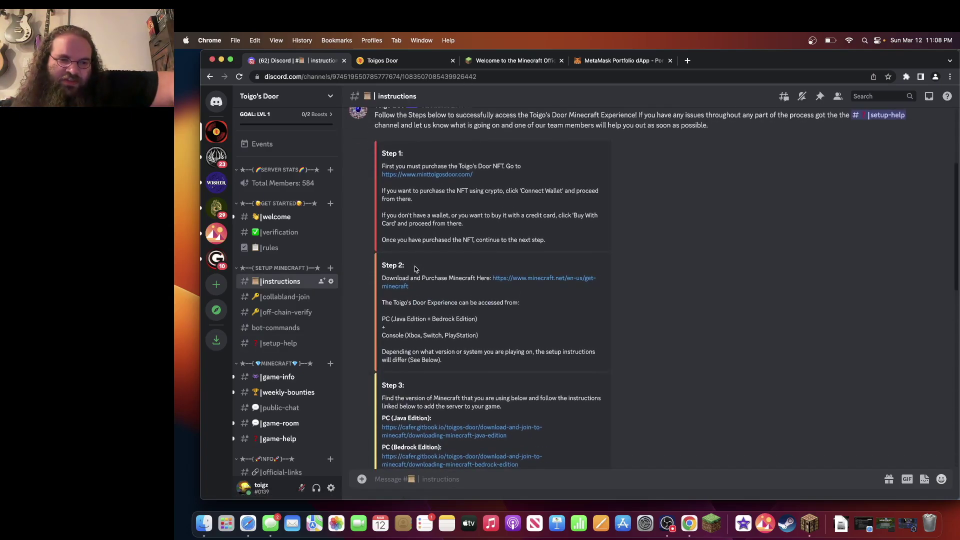
scroll(427, 199, "down", 1)
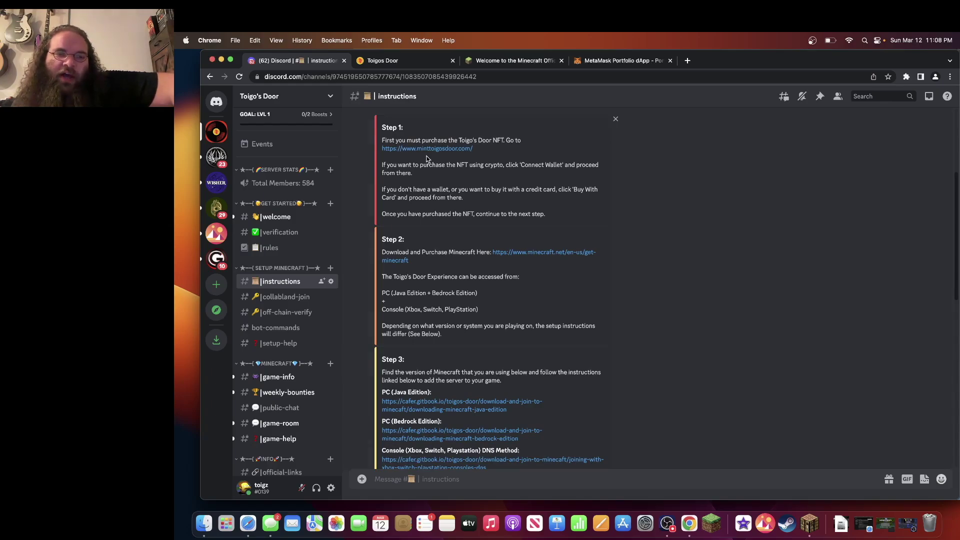
Switch to the Toigo's Door mint site and list Chrome's extensions to confirm MetaMask has access
left_click(404, 66)
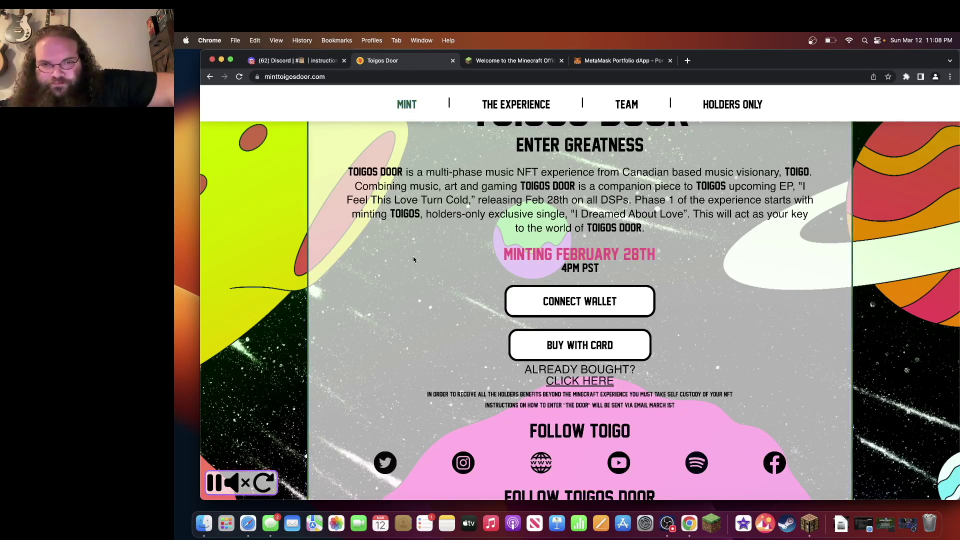
scroll(412, 256, "down", 1)
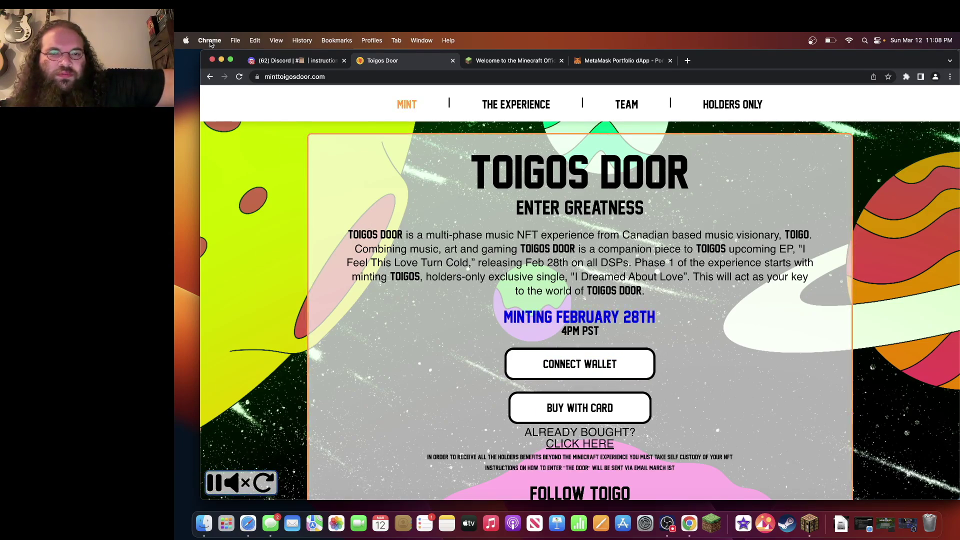
left_click(905, 77)
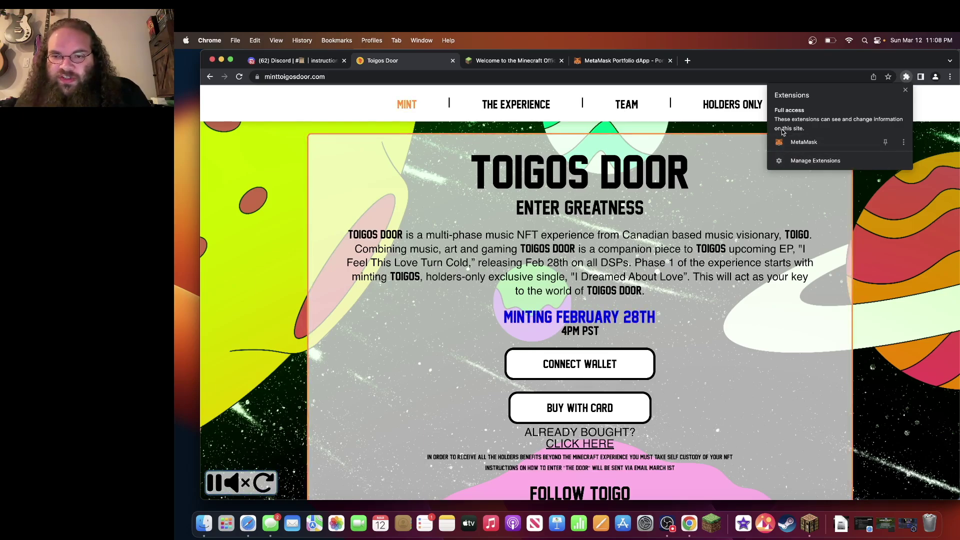
Connect the MetaMask wallet to the Toigo's Door mint site
left_click(726, 222)
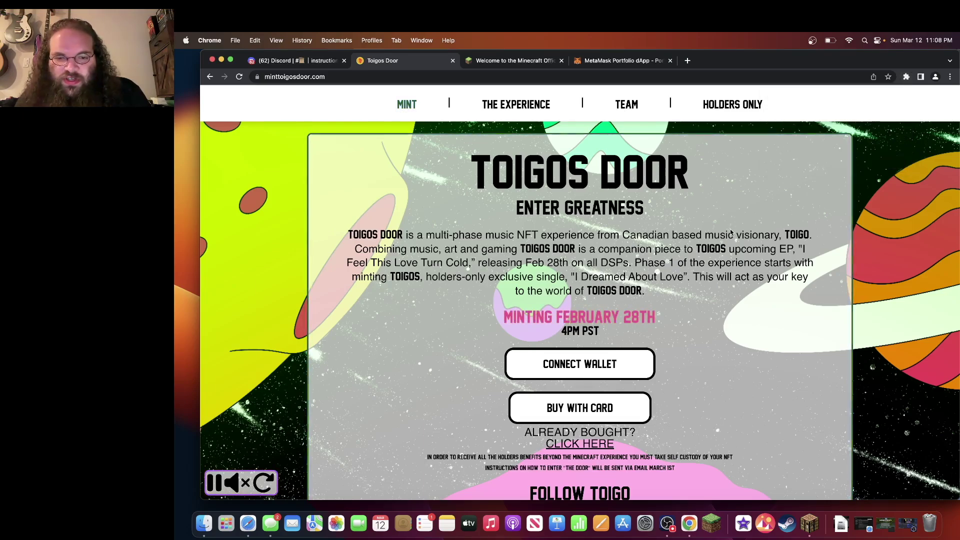
left_click(595, 369)
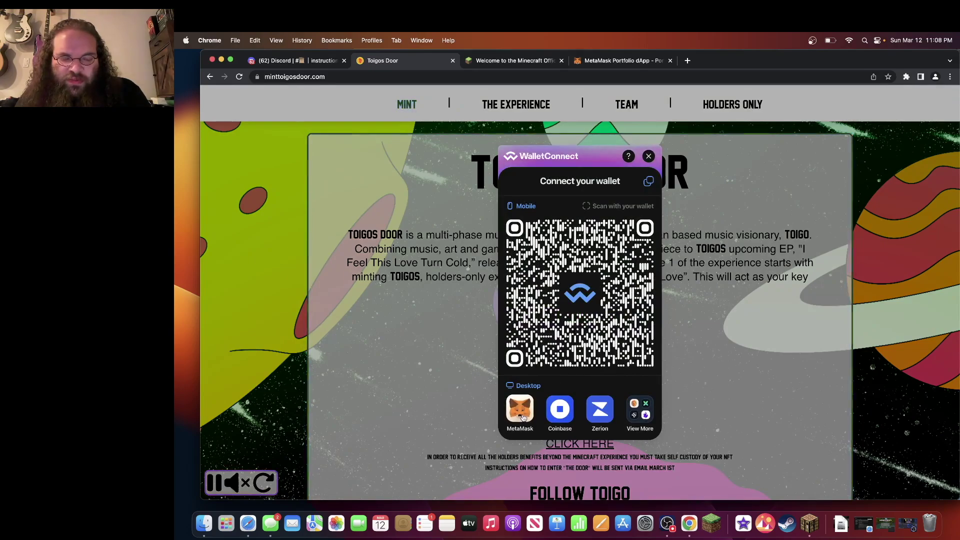
left_click(520, 415)
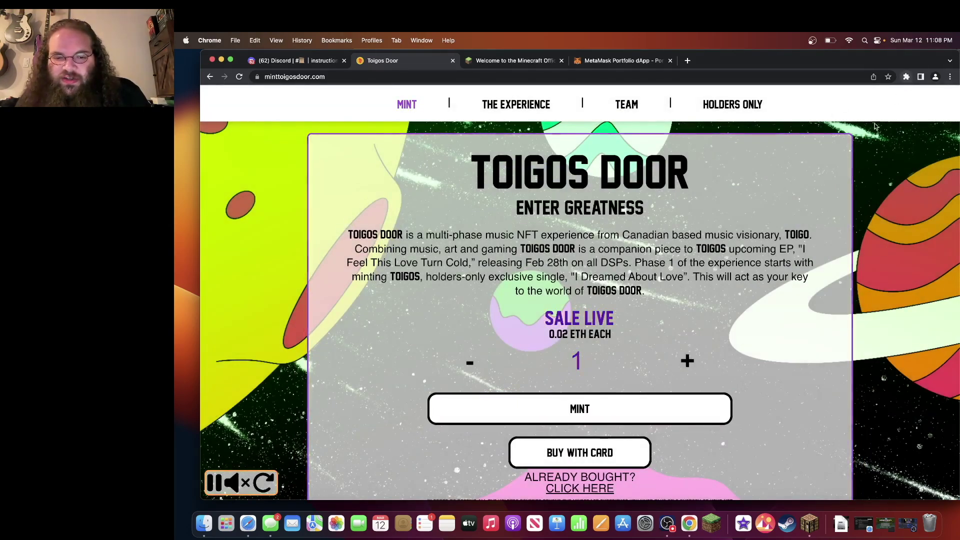
Mint one Toigo's Door NFT and confirm the 0.02 ETH transaction in MetaMask
left_click(906, 77)
left_click(906, 76)
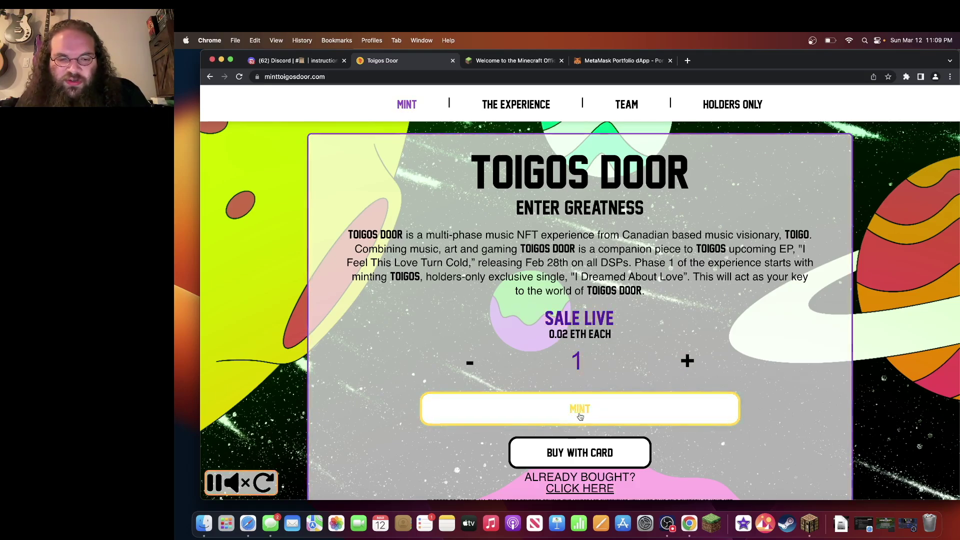
left_click(587, 416)
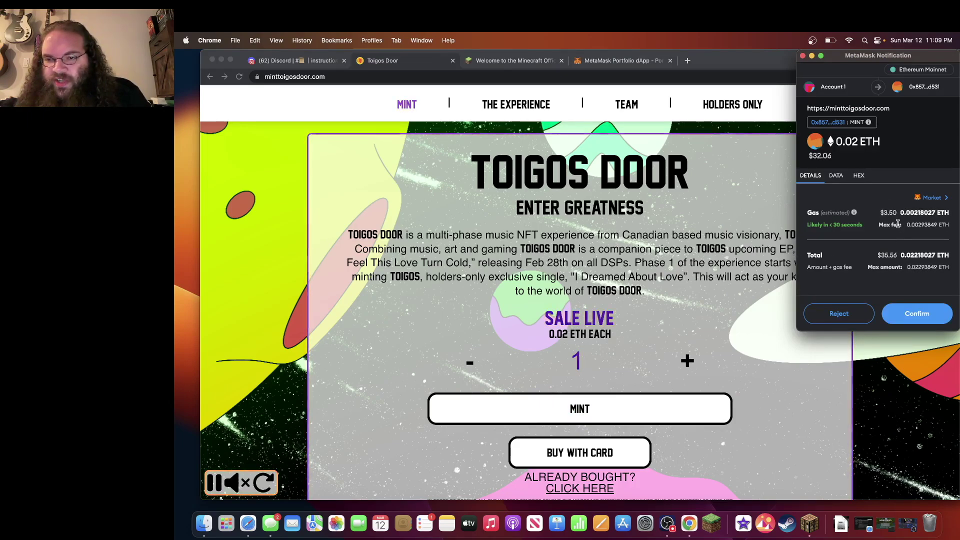
left_click(931, 317)
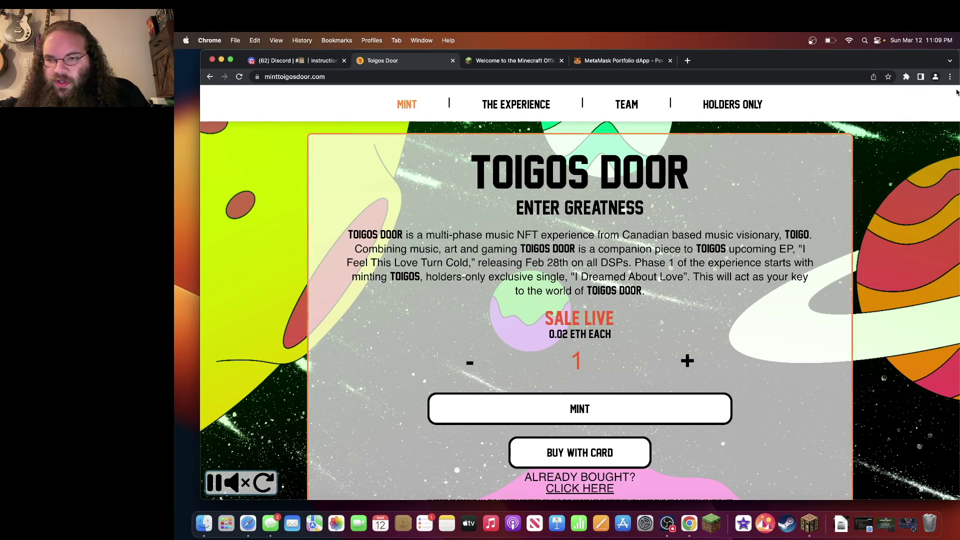
Open MetaMask's Activity and watch the 0.02 ETH Mint complete, leaving a 0.0846 ETH balance
left_click(906, 78)
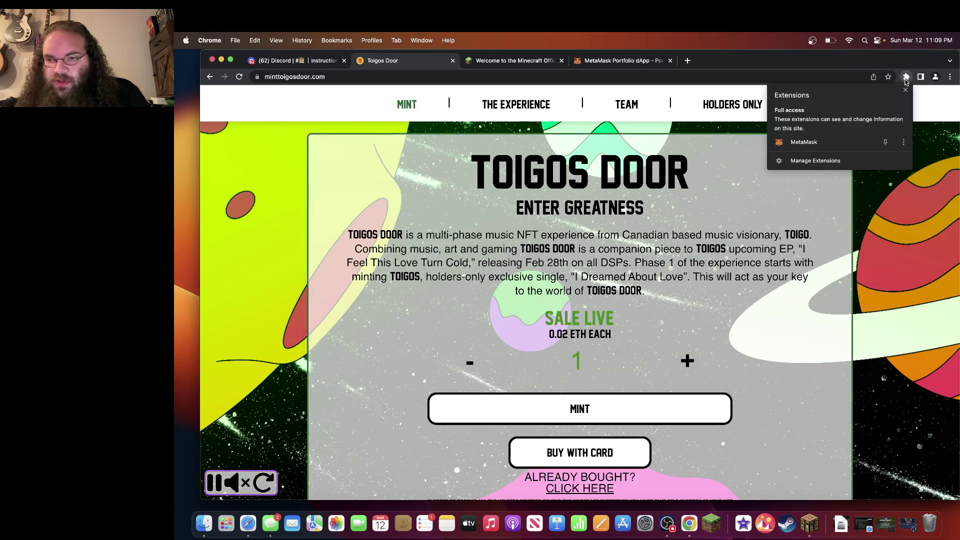
left_click(849, 140)
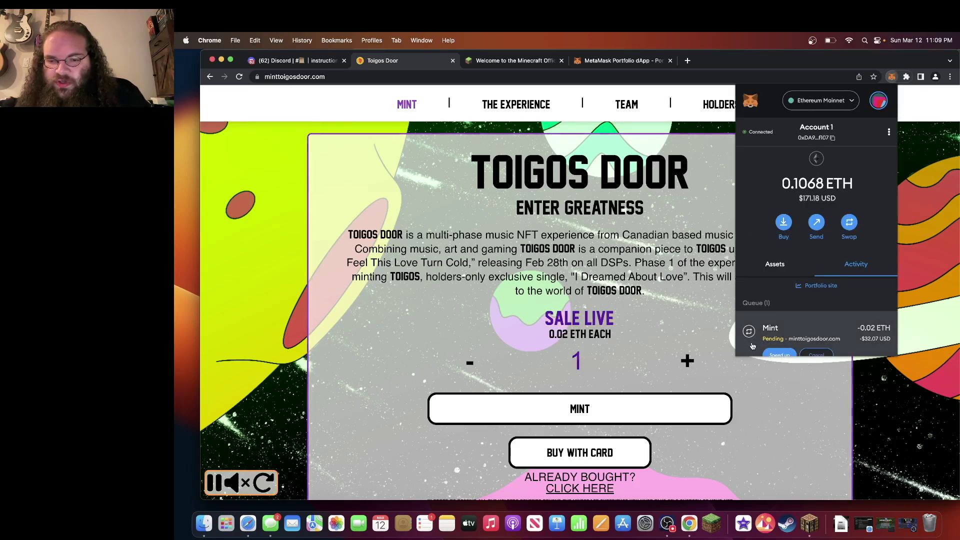
scroll(752, 348, "down", 1)
scroll(752, 346, "up", 1)
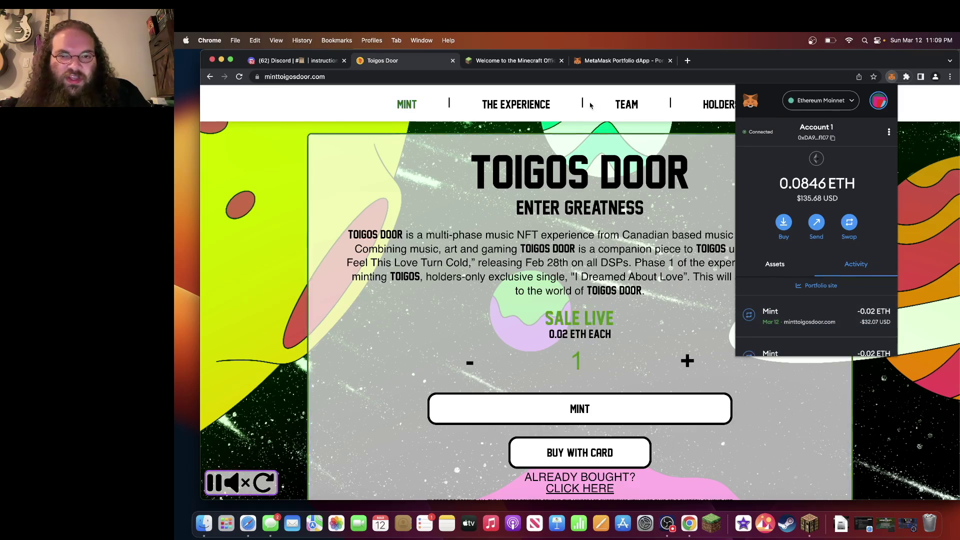
Check the MetaMask Portfolio page and reopen the MetaMask wallet from the mint site
left_click(620, 61)
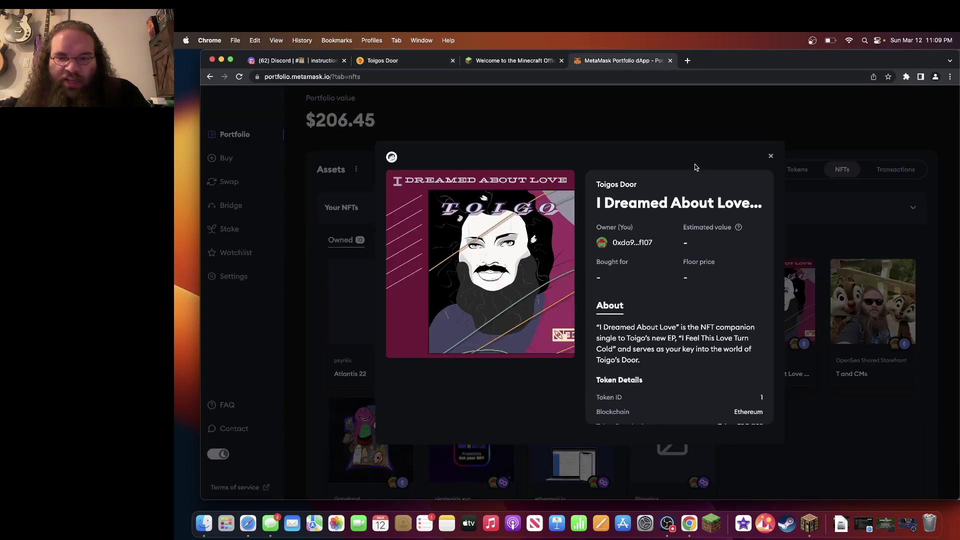
left_click(770, 156)
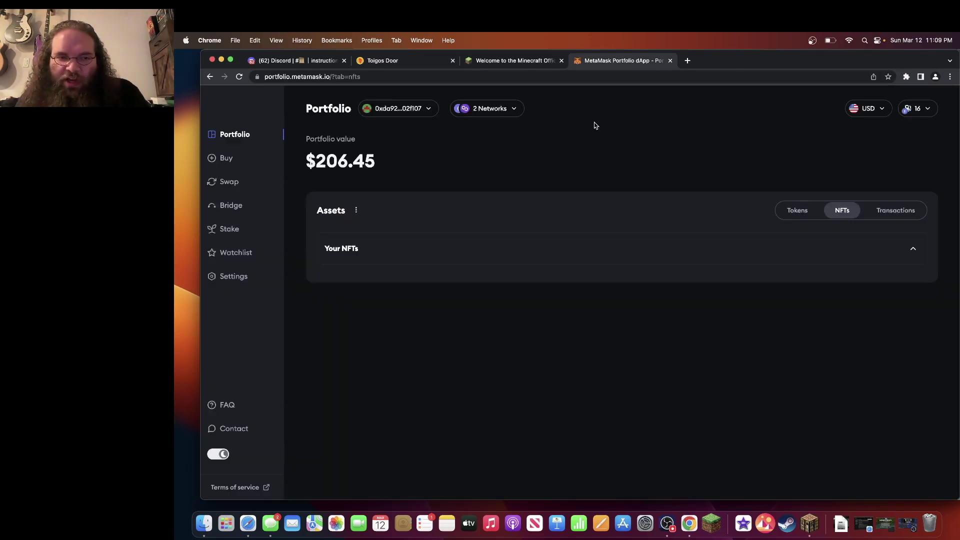
left_click(439, 64)
left_click(905, 77)
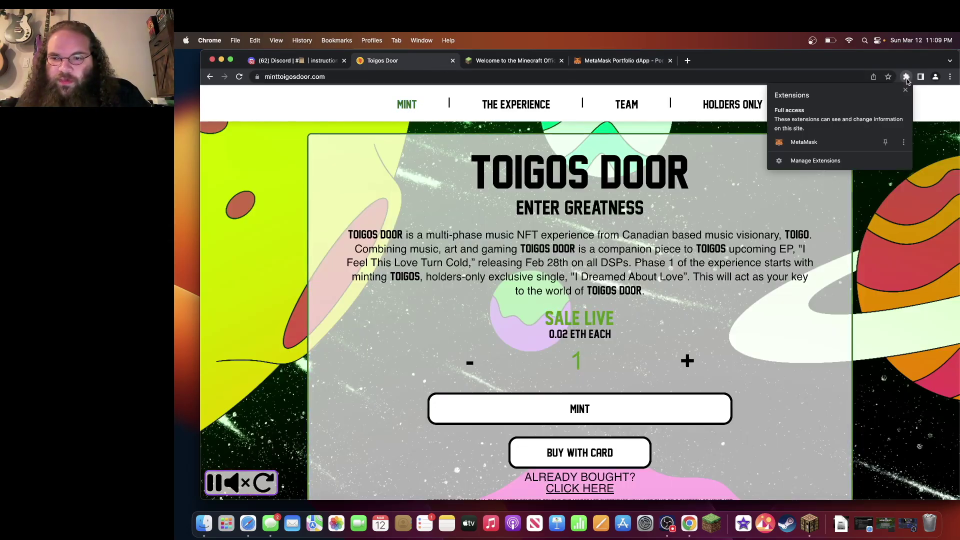
left_click(850, 143)
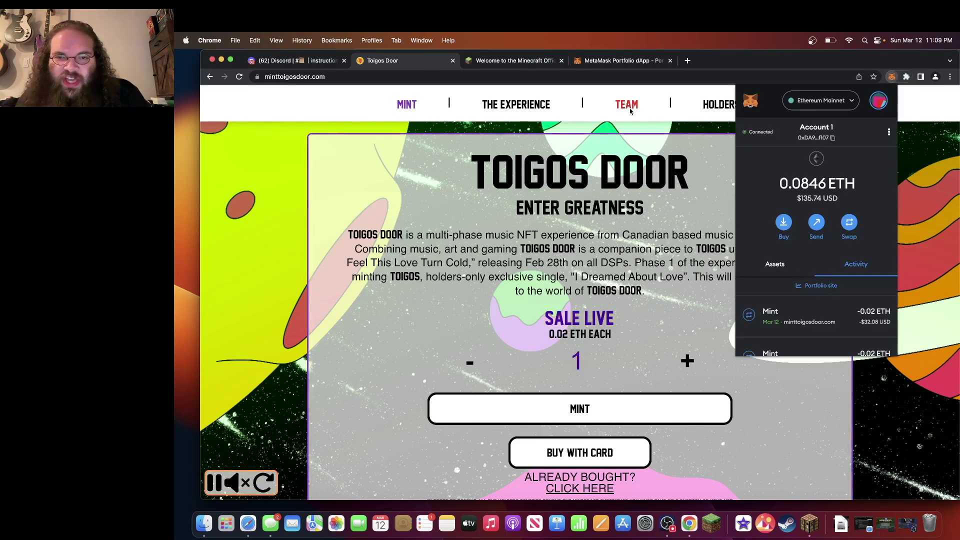
In Portfolio, expand Your NFTs and view the Toigo's Door 'I Dreamed About Love' NFT
left_click(610, 62)
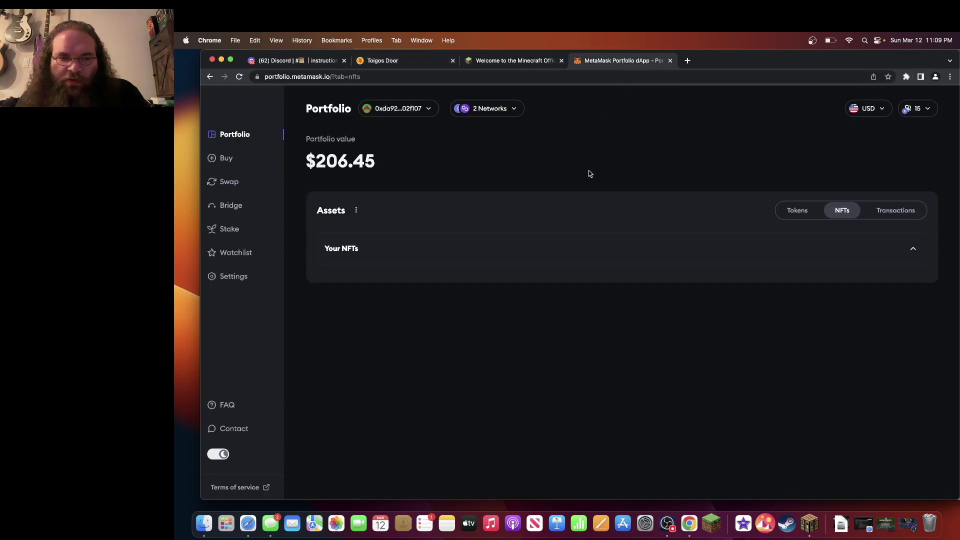
left_click(753, 254)
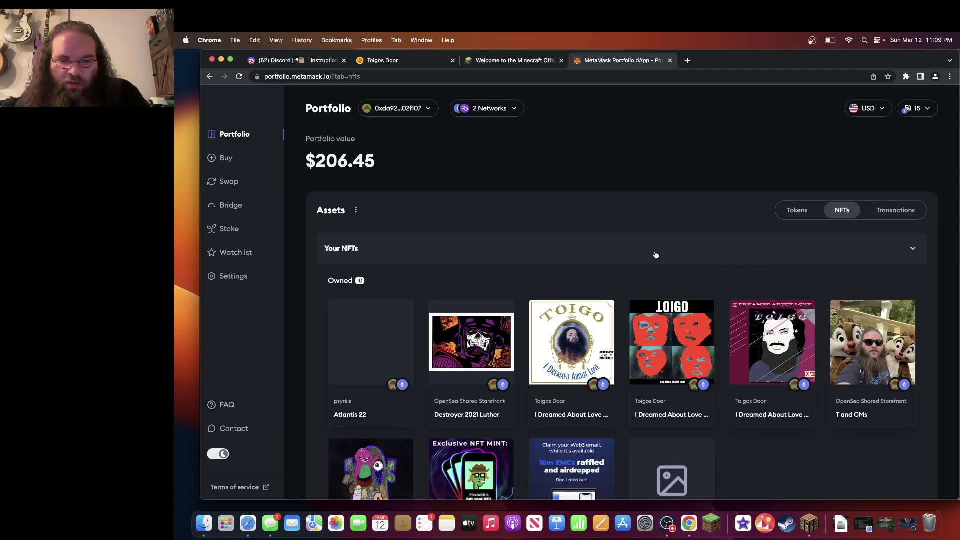
scroll(656, 255, "down", 3)
scroll(656, 253, "up", 2)
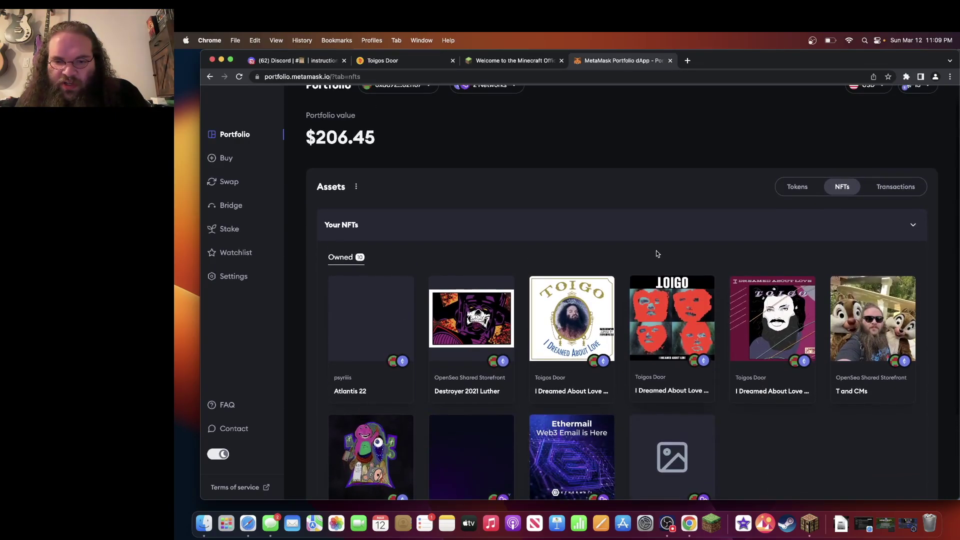
left_click(760, 334)
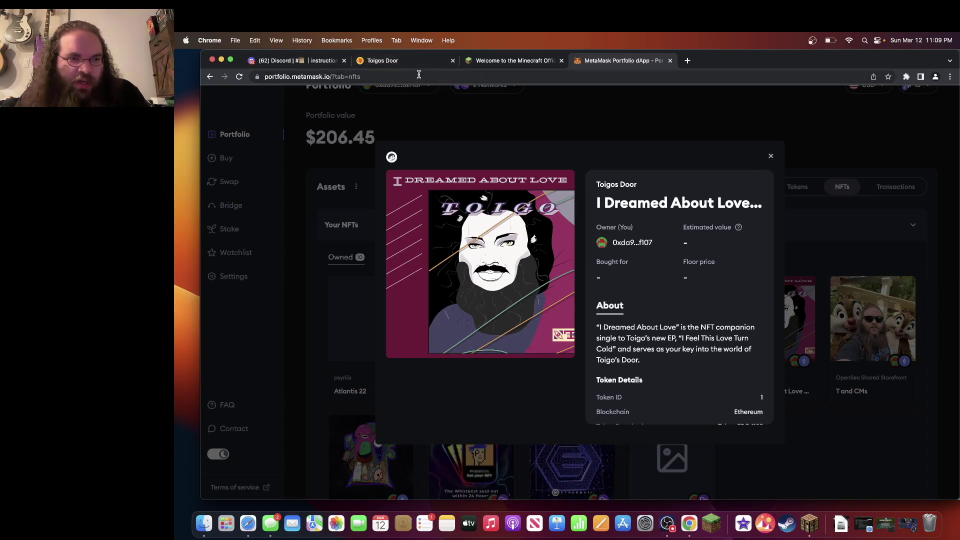
left_click(316, 61)
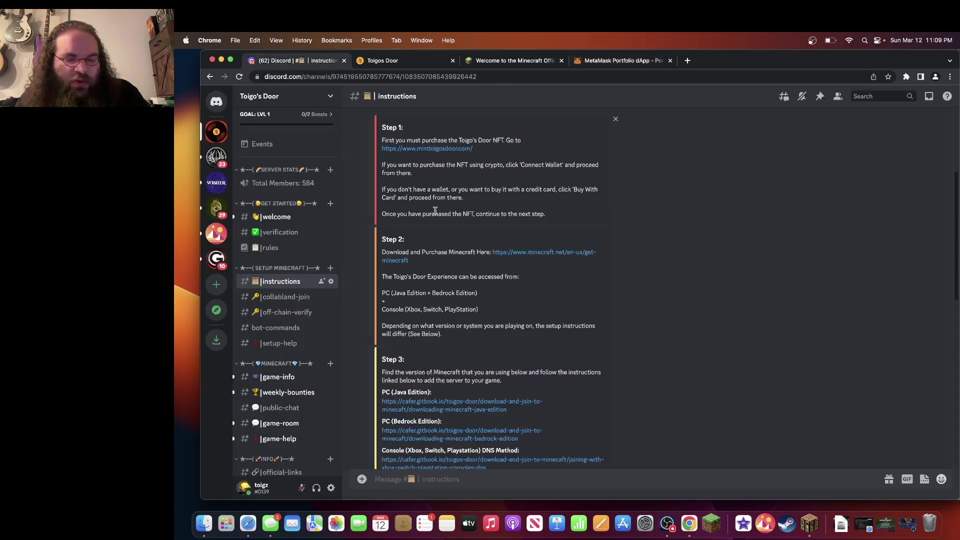
Scroll the instructions channel to Step 2 and its minecraft.net download link
scroll(435, 210, "down", 3)
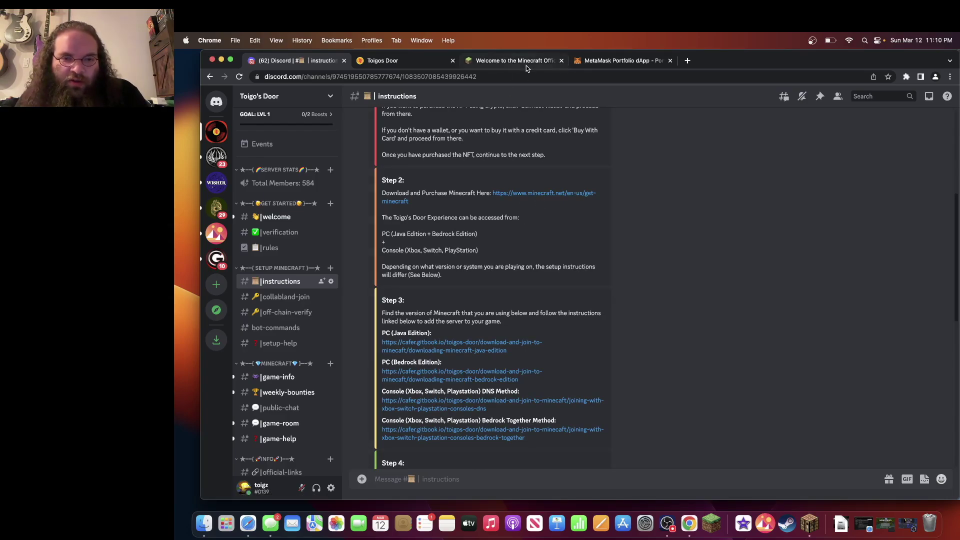
On minecraft.net, choose Get Minecraft > Computer and buy the Java & Bedrock base game
left_click(503, 62)
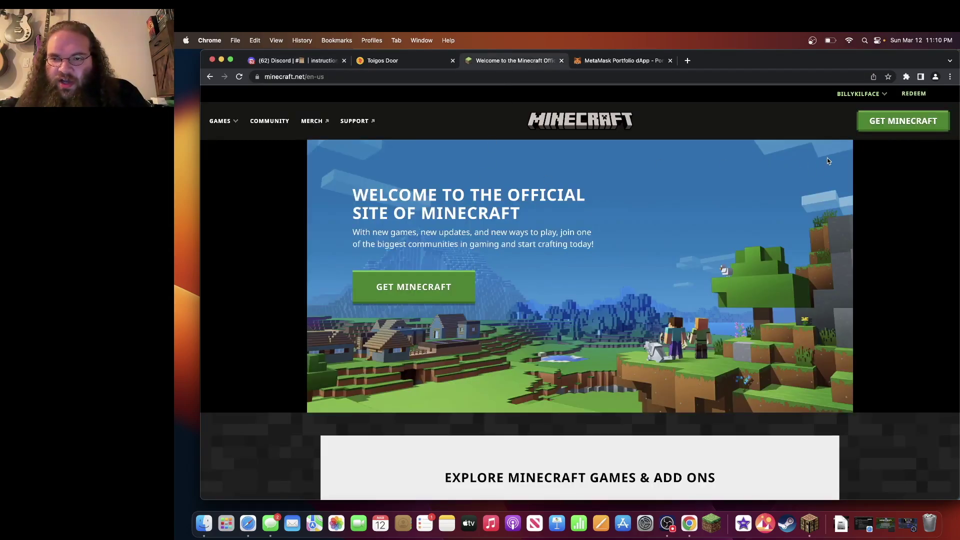
left_click(869, 96)
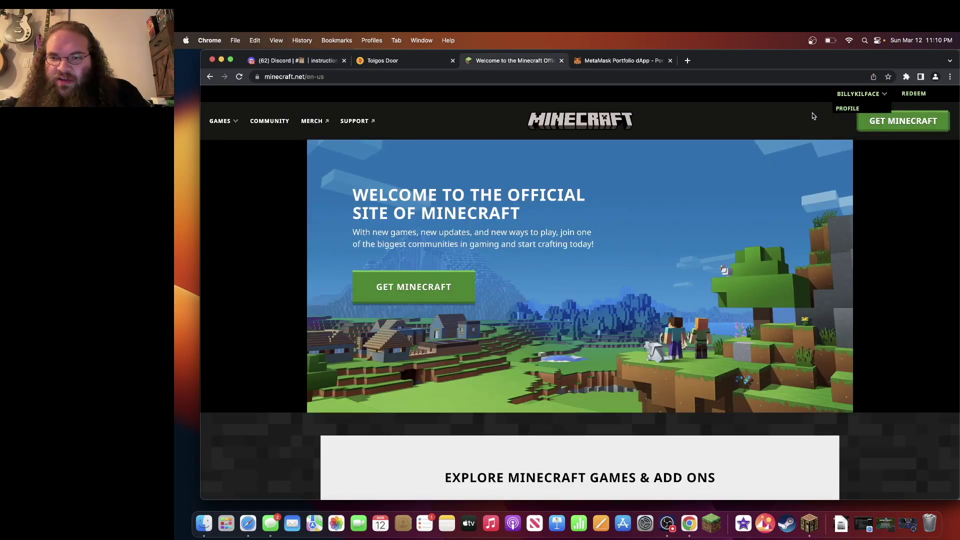
left_click(882, 123)
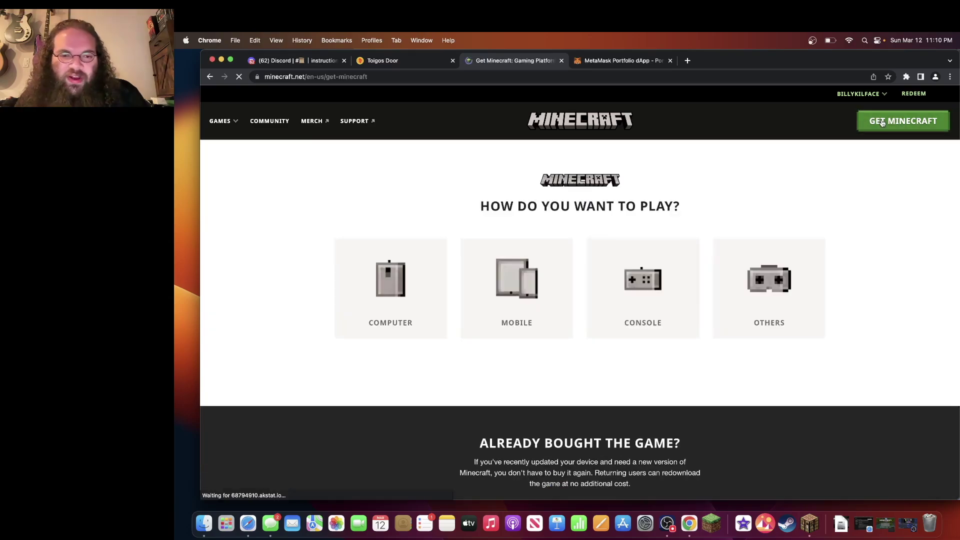
left_click(373, 289)
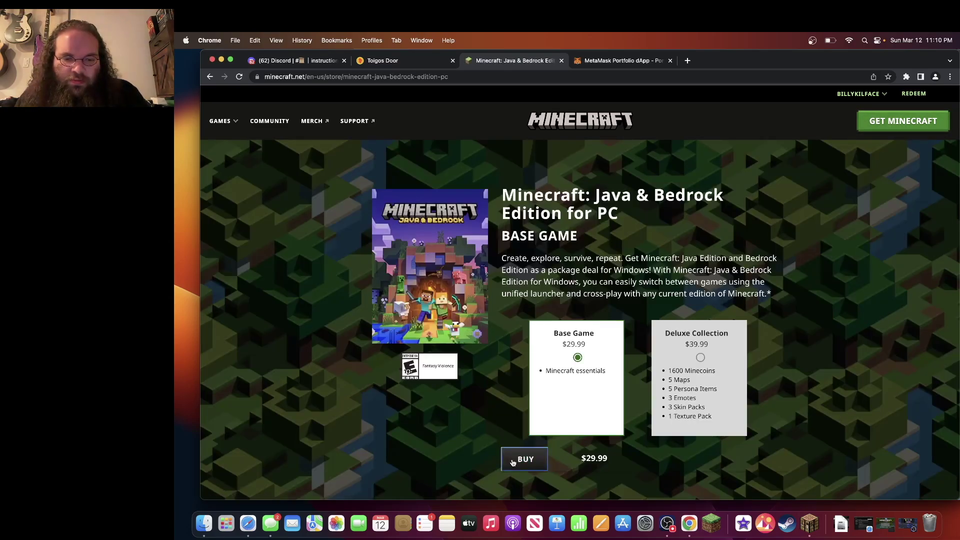
left_click(513, 462)
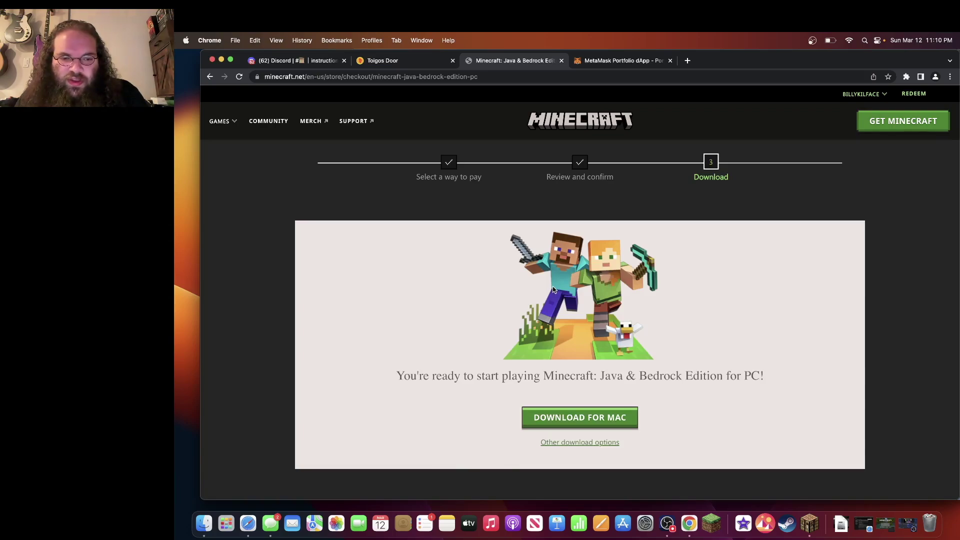
scroll(440, 365, "down", 3)
scroll(444, 358, "up", 3)
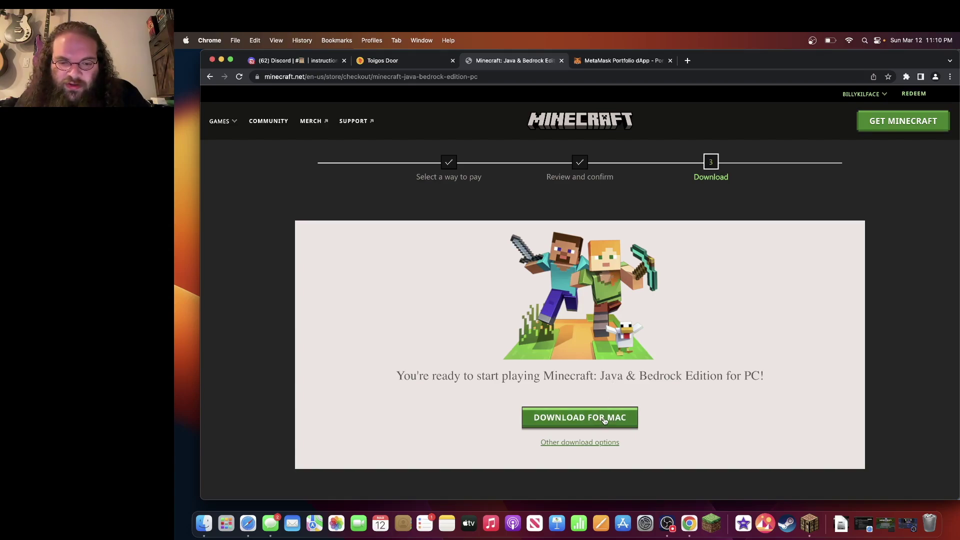
Quit the running java app and open the Minecraft Launcher on Java Edition 1.19.3
left_click(708, 524)
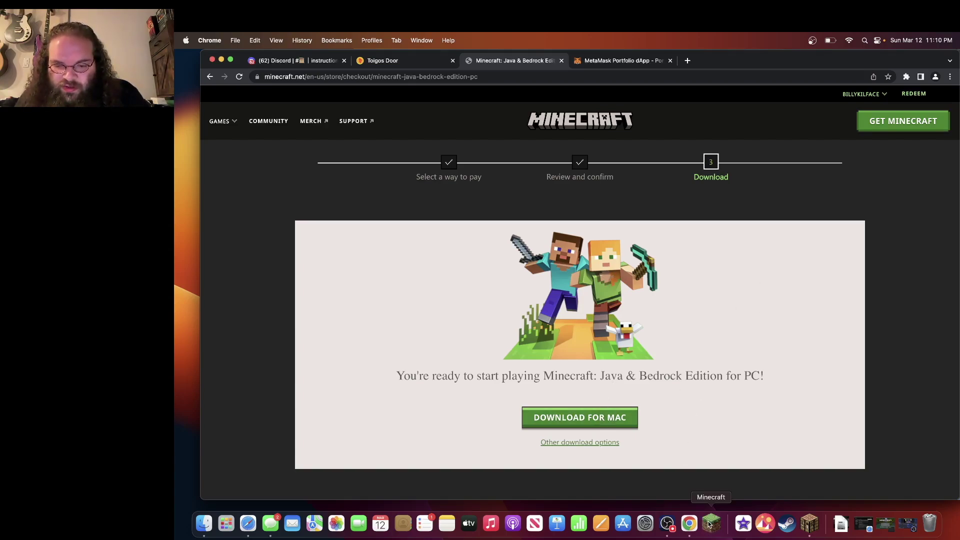
right_click(811, 523)
left_click(820, 498)
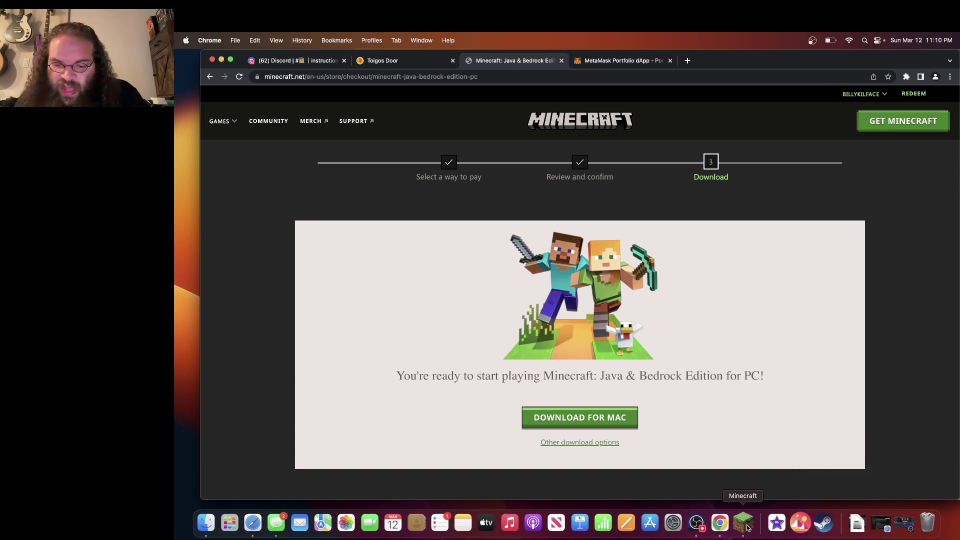
left_click(740, 523)
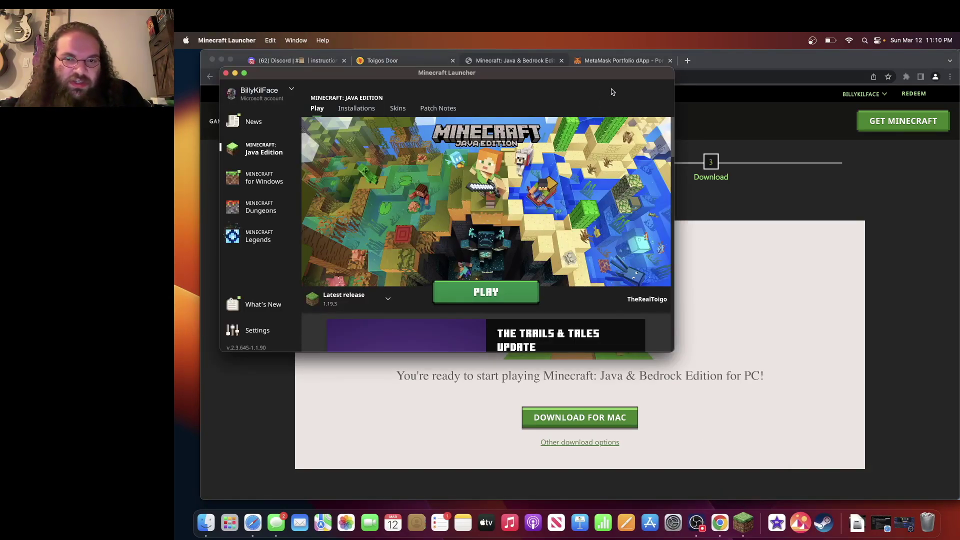
Back in Discord, scroll to Step 3 and open the PC (Java Edition) GitBook guide
left_click(745, 72)
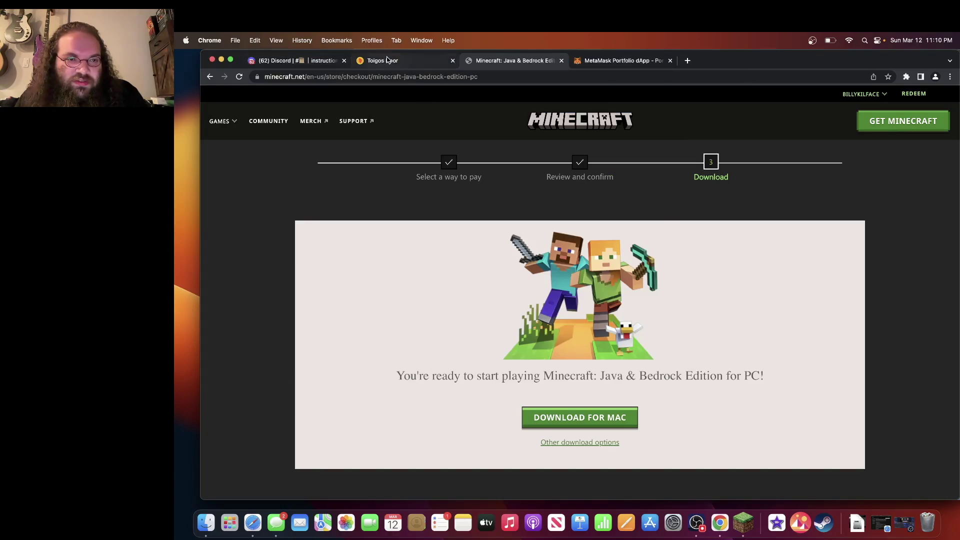
left_click(339, 61)
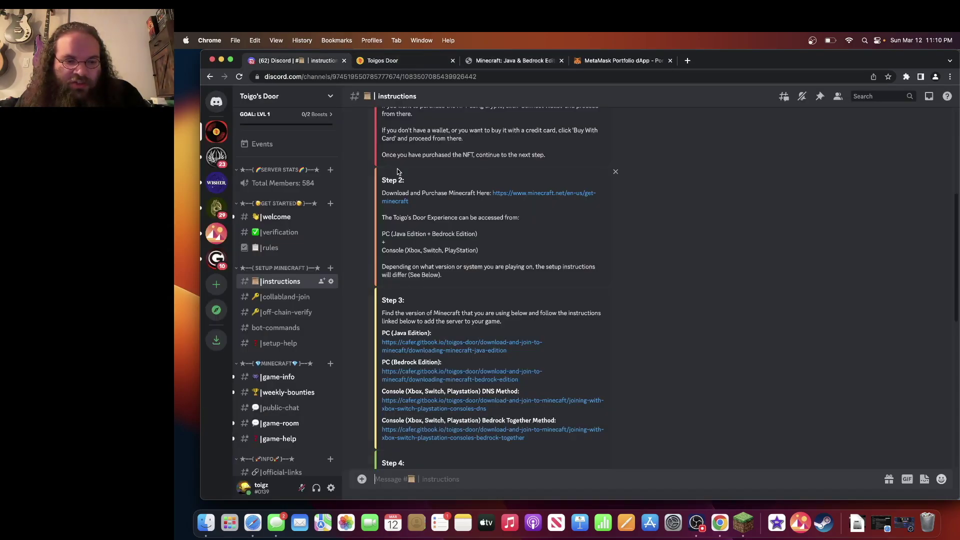
scroll(397, 171, "down", 3)
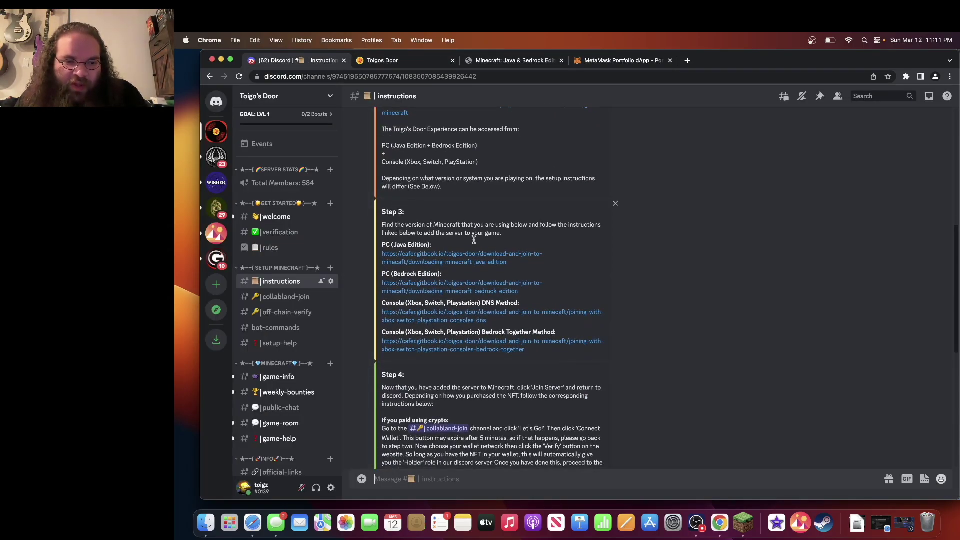
scroll(468, 255, "down", 2)
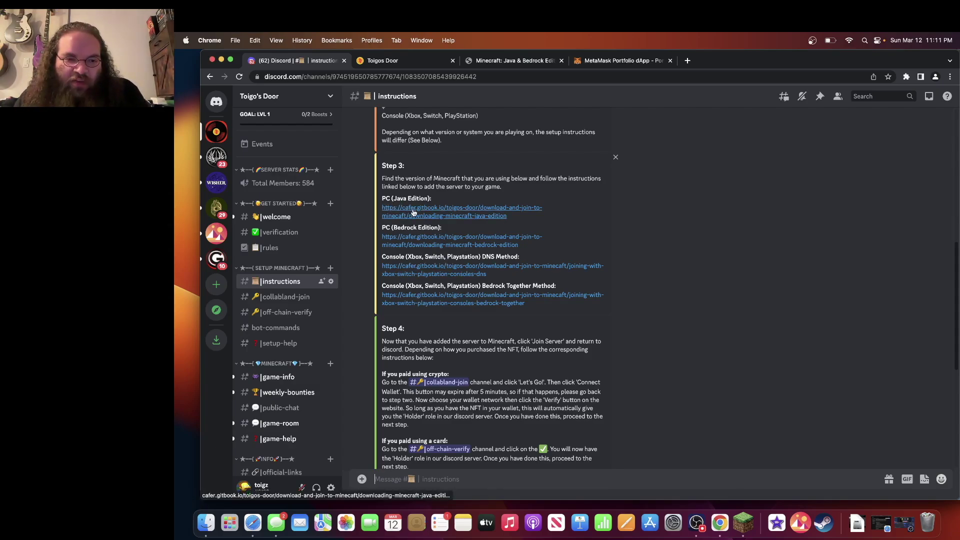
left_click(419, 215)
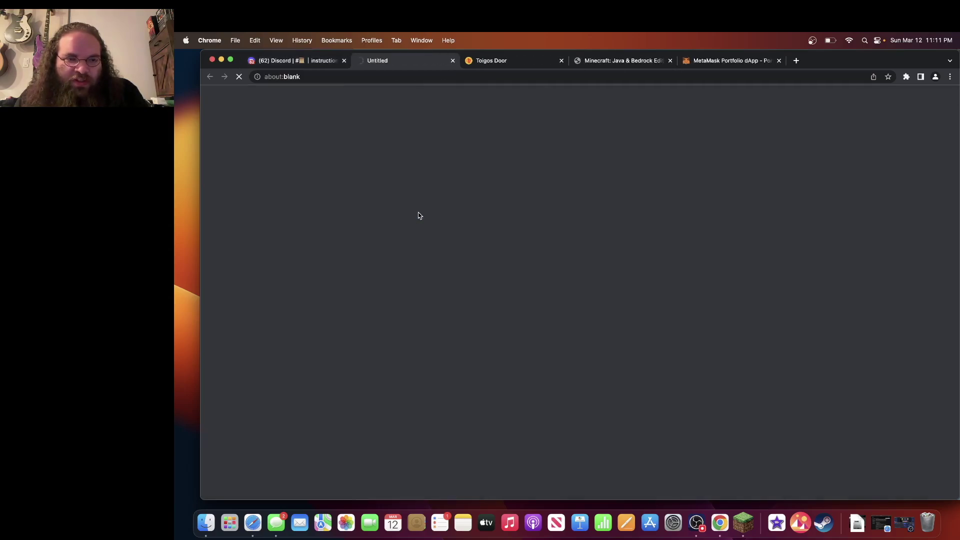
Read through the GitBook Java setup guide, then launch Minecraft Java Edition 1.19.3 from the launcher
scroll(419, 216, "down", 2)
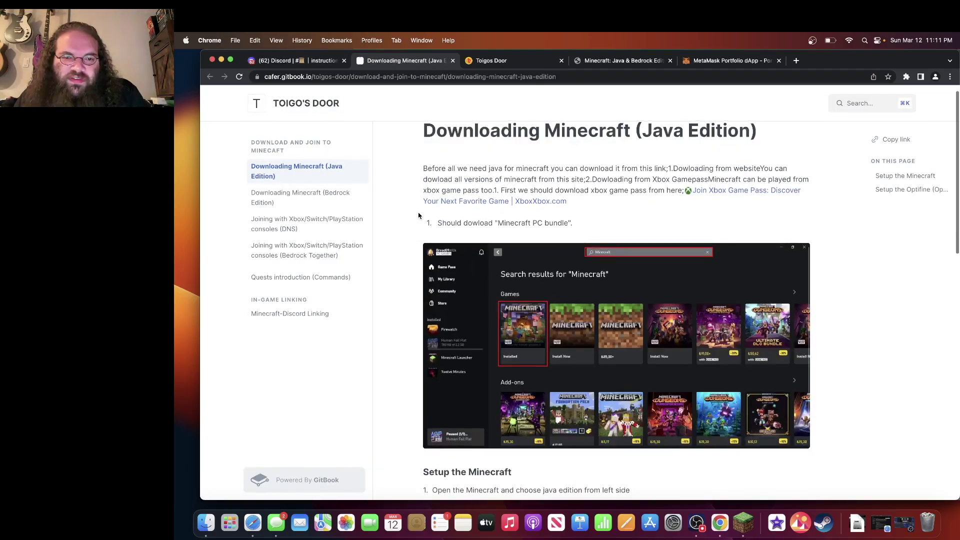
scroll(419, 216, "down", 15)
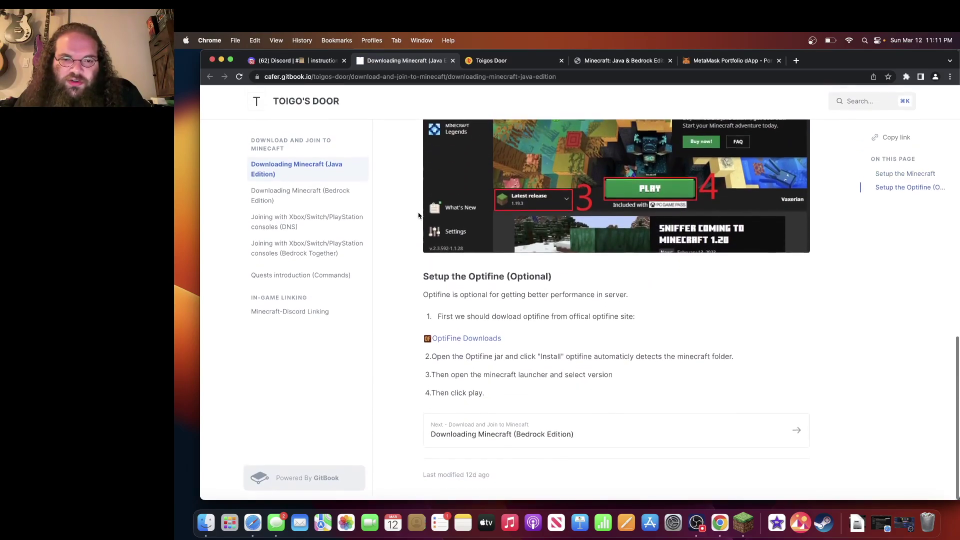
scroll(419, 216, "up", 10)
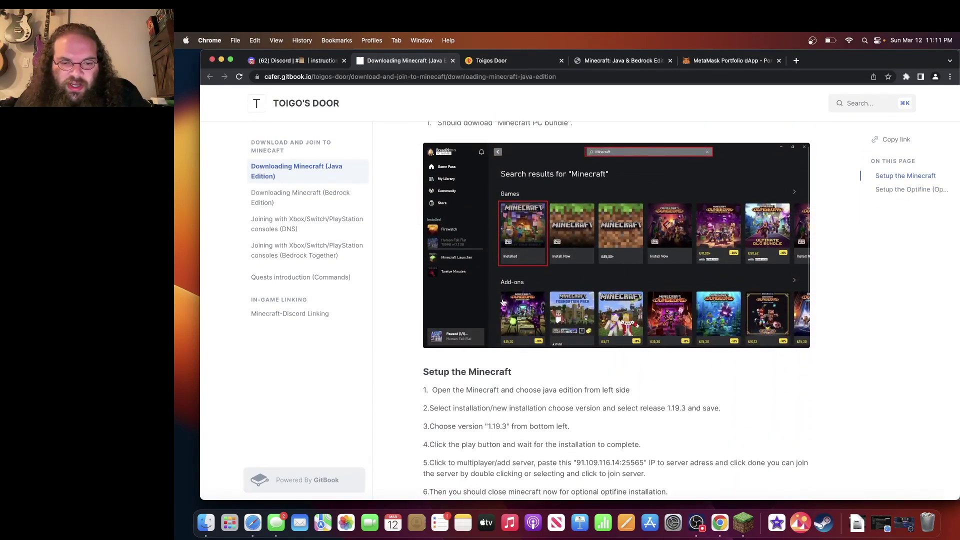
scroll(503, 302, "down", 6)
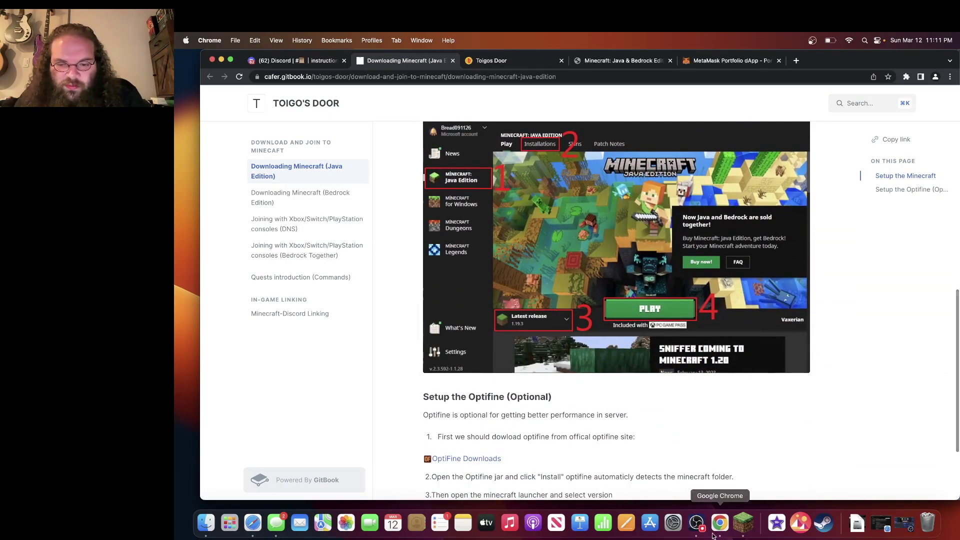
left_click(743, 522)
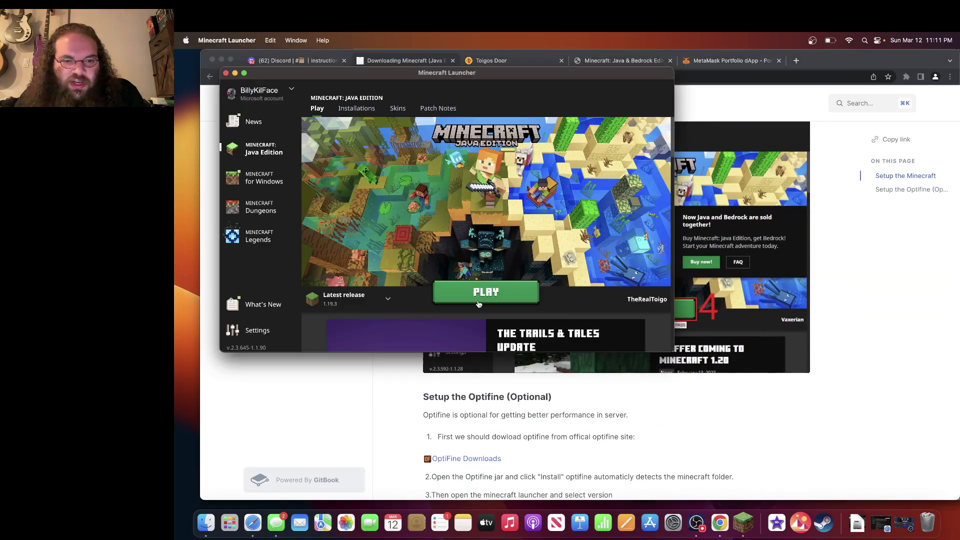
left_click(492, 299)
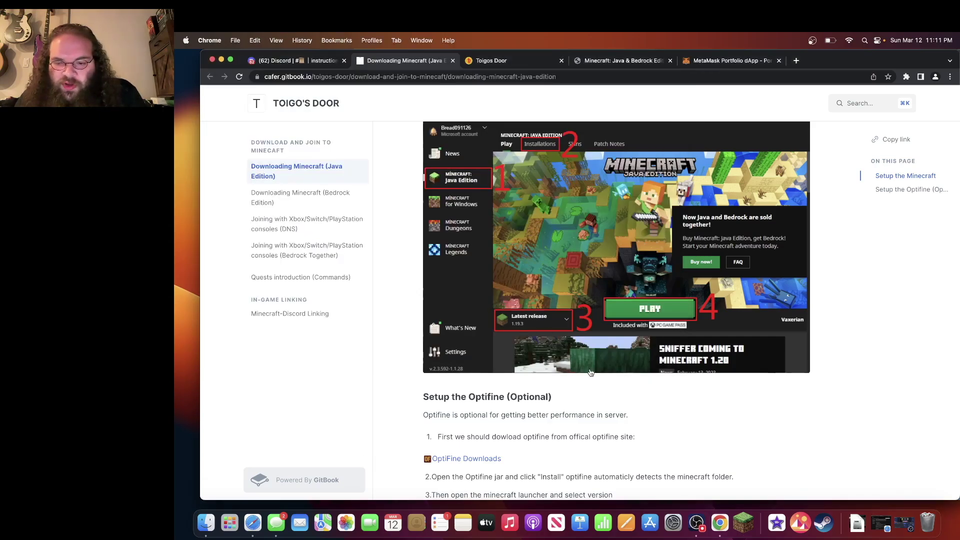
scroll(591, 371, "down", 2)
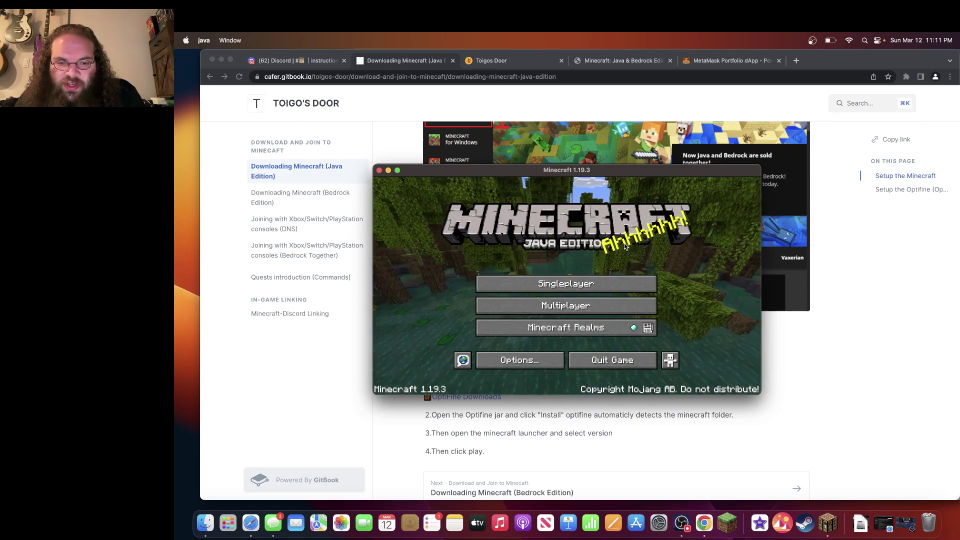
Open Multiplayer, accept the third-party warning, and start a new server named 'Toigo's Door'
left_click(569, 307)
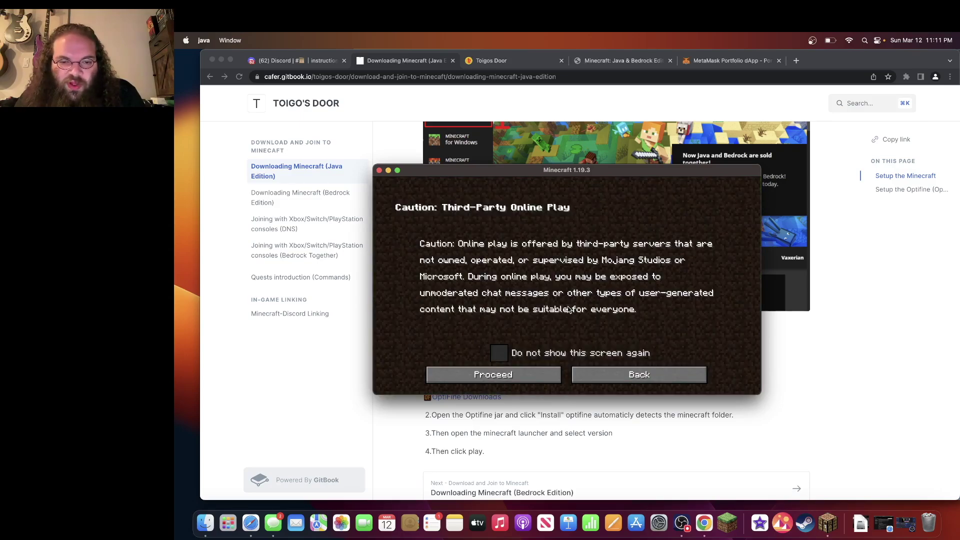
left_click(543, 376)
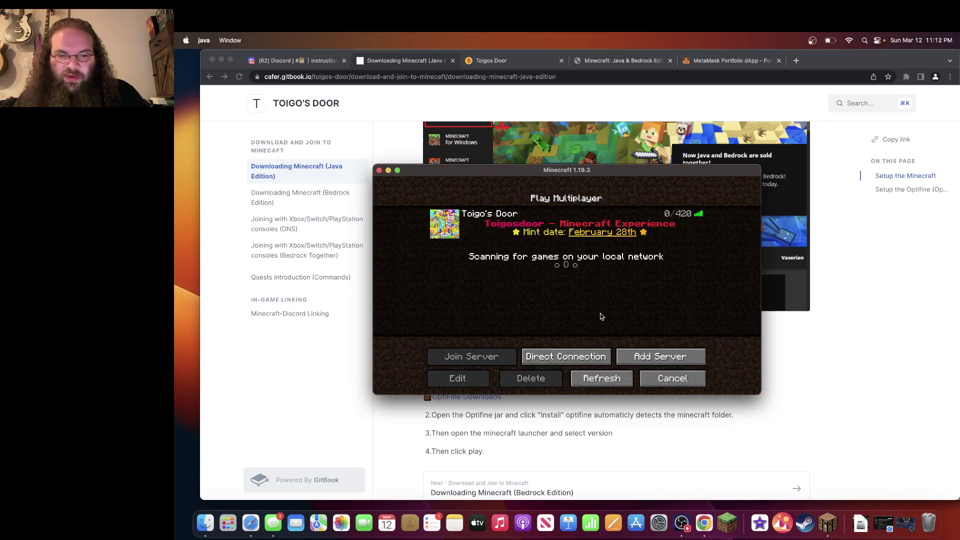
left_click(670, 358)
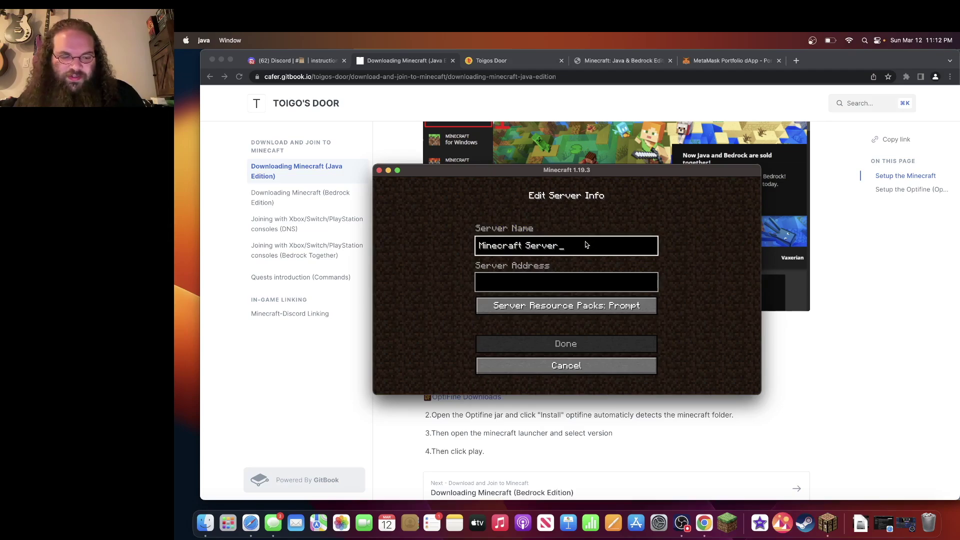
key("super+a")
type("Toig")
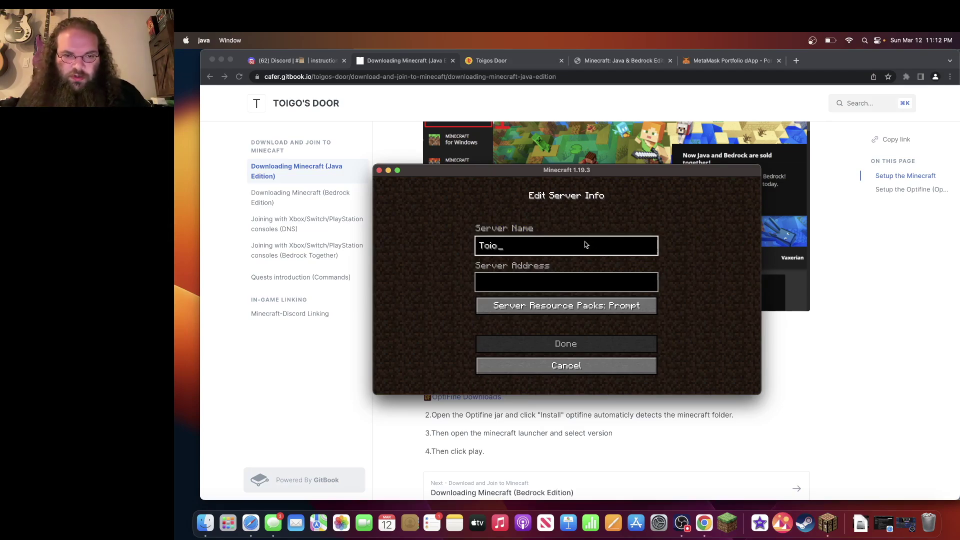
type("o's Doo")
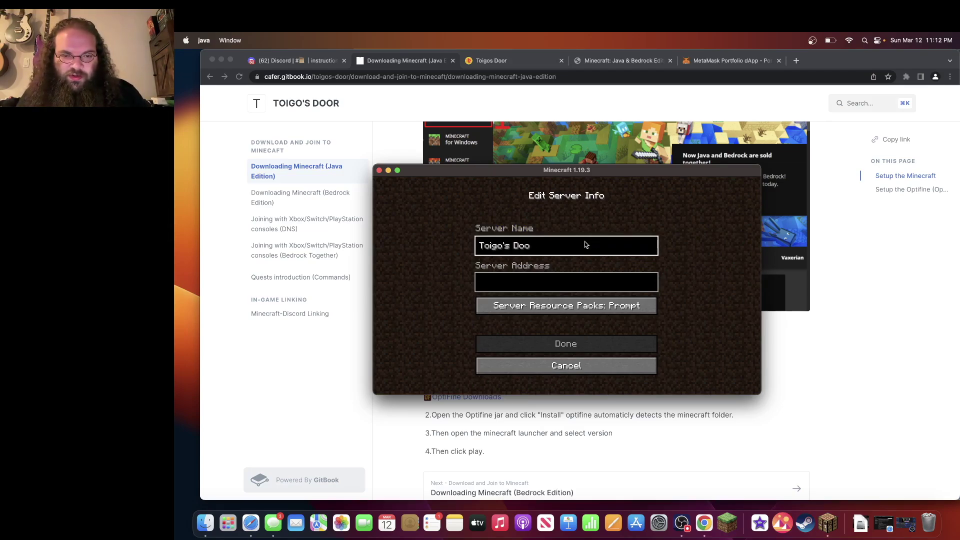
type("r")
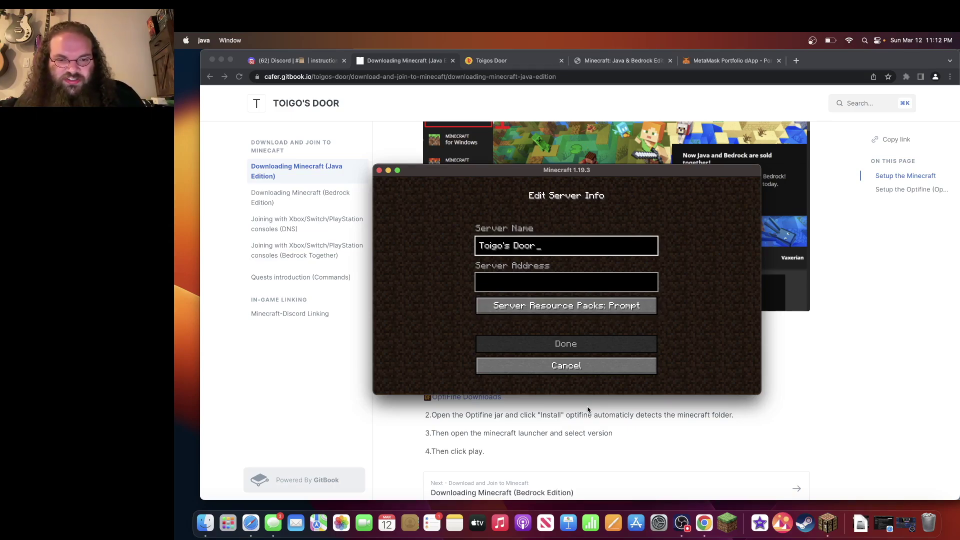
Copy the IP 91.109.116.14:25565 from the guide, paste it as the server address, and save
left_click(588, 410)
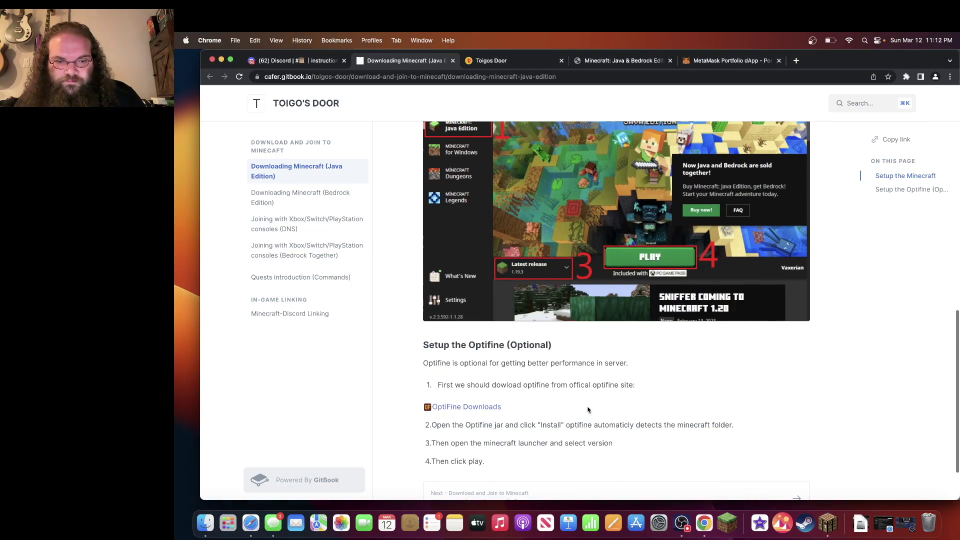
scroll(588, 409, "down", 2)
scroll(587, 410, "up", 8)
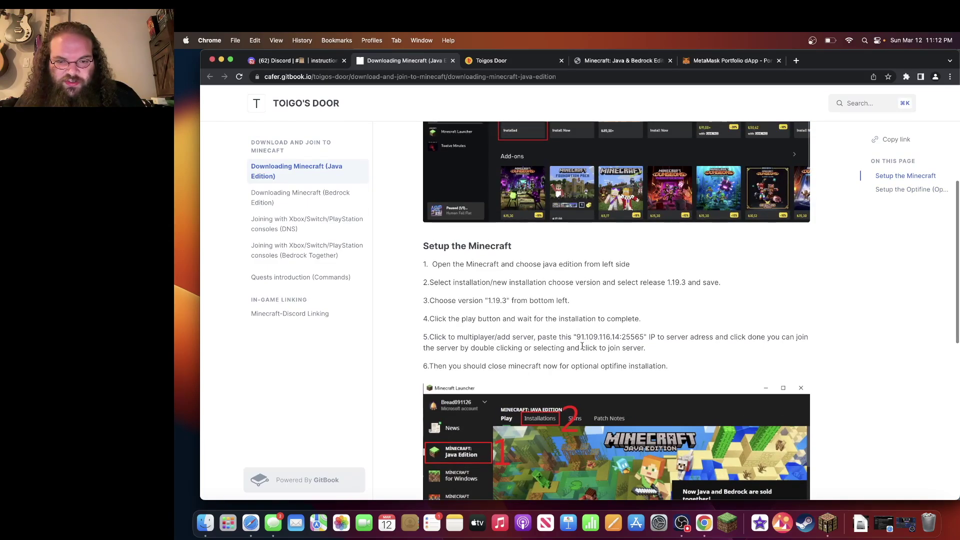
left_click_drag(576, 337, 642, 332)
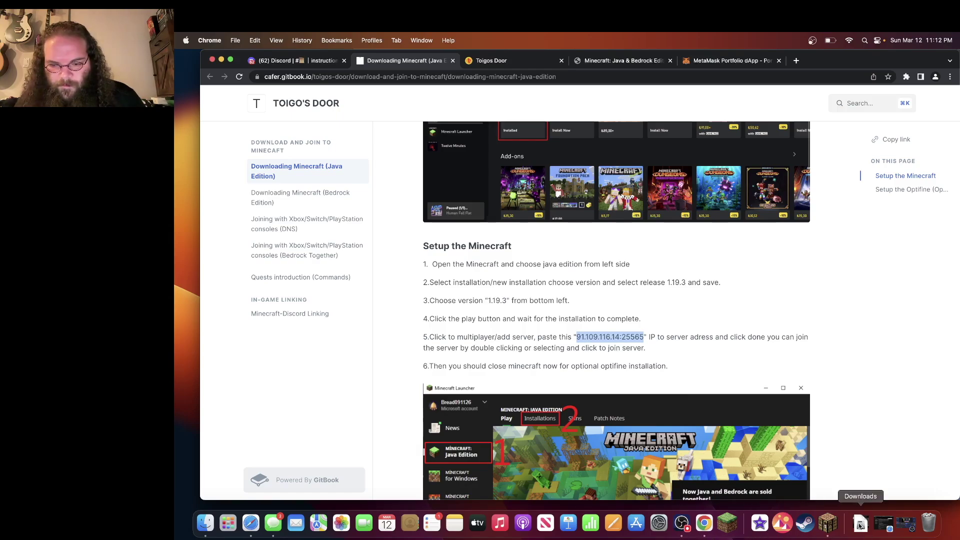
left_click(828, 522)
left_click(623, 289)
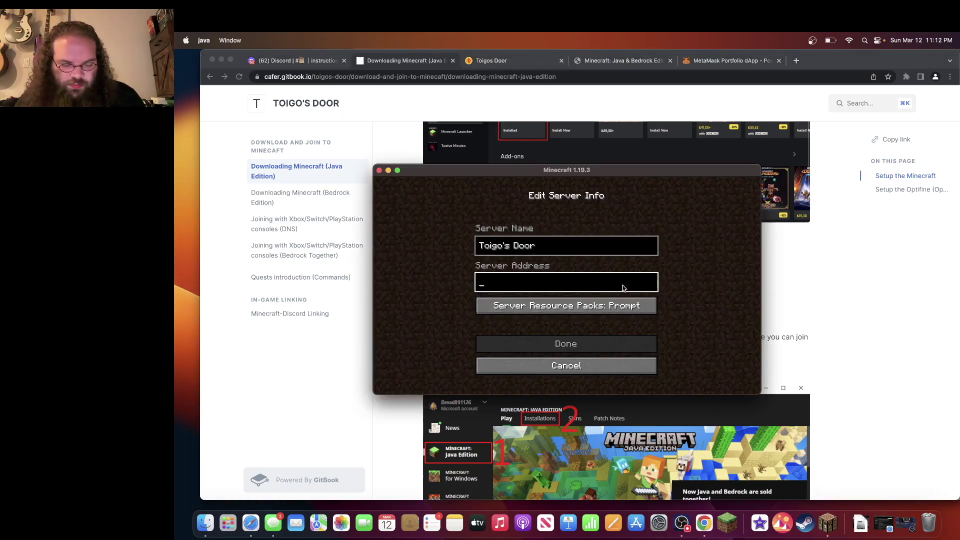
type("51.169.116.14:25565")
left_click(607, 345)
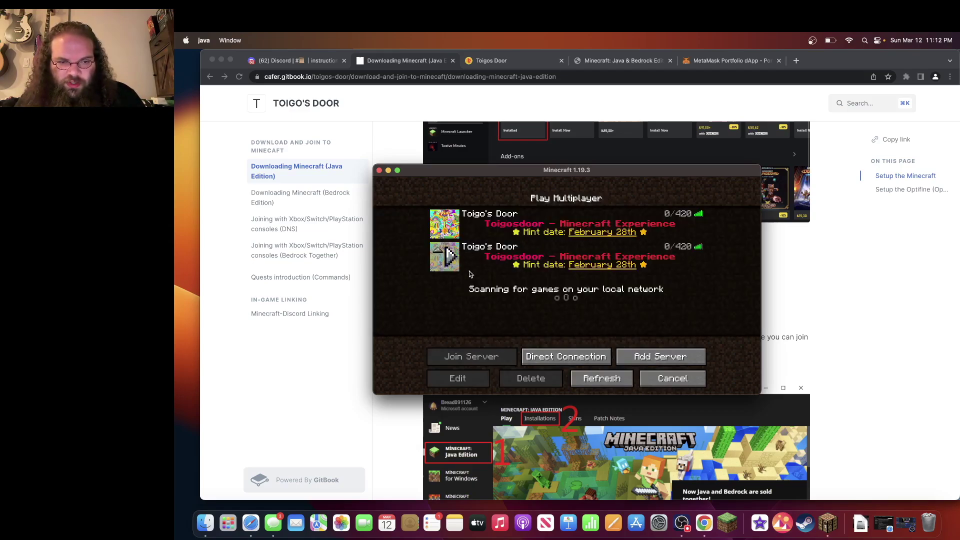
Join the second Toigo's Door server, accept its resource pack, check online players, then pause
left_click(450, 256)
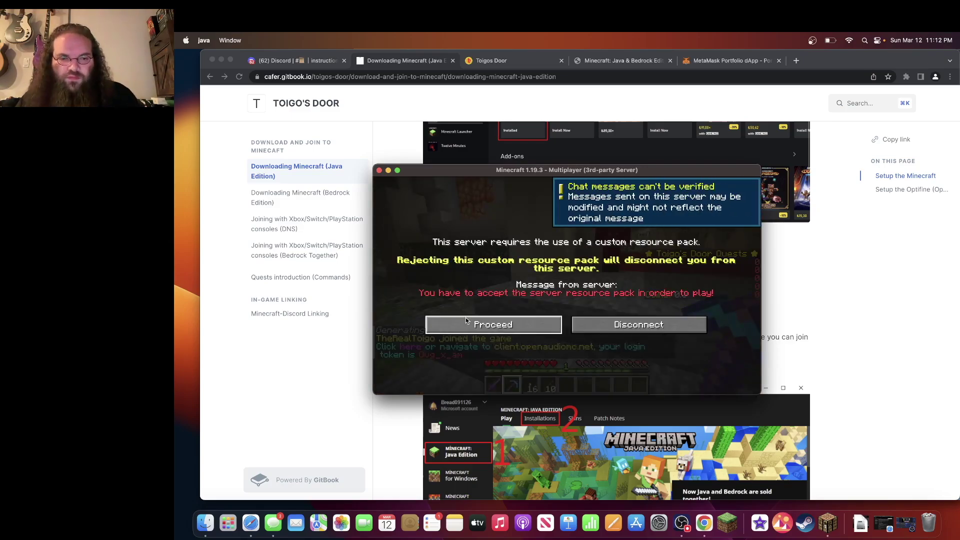
left_click(467, 322)
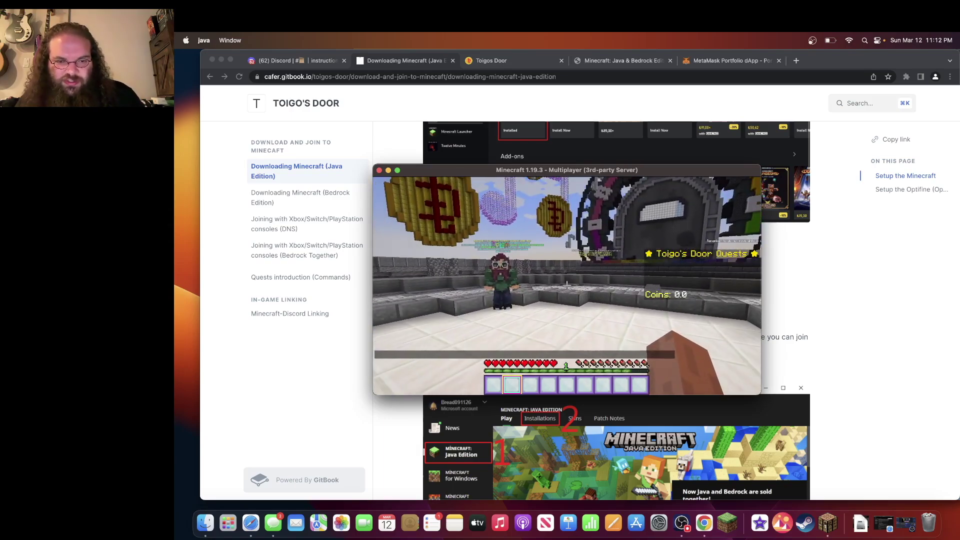
key("Tab")
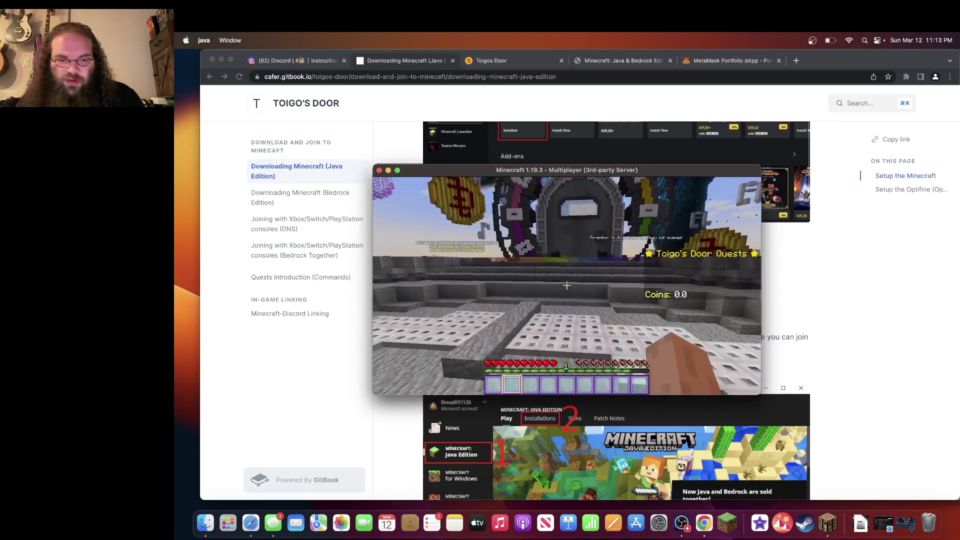
key("Escape")
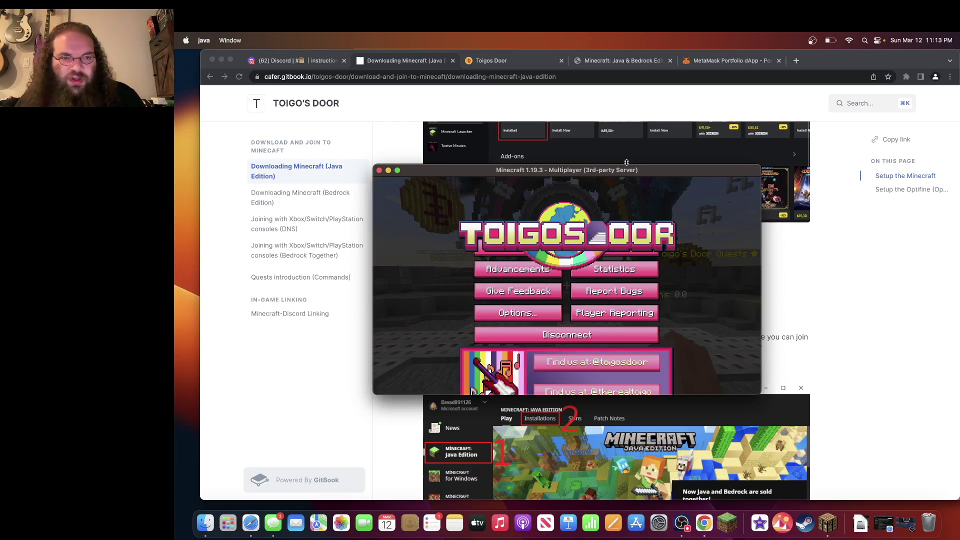
left_click(318, 62)
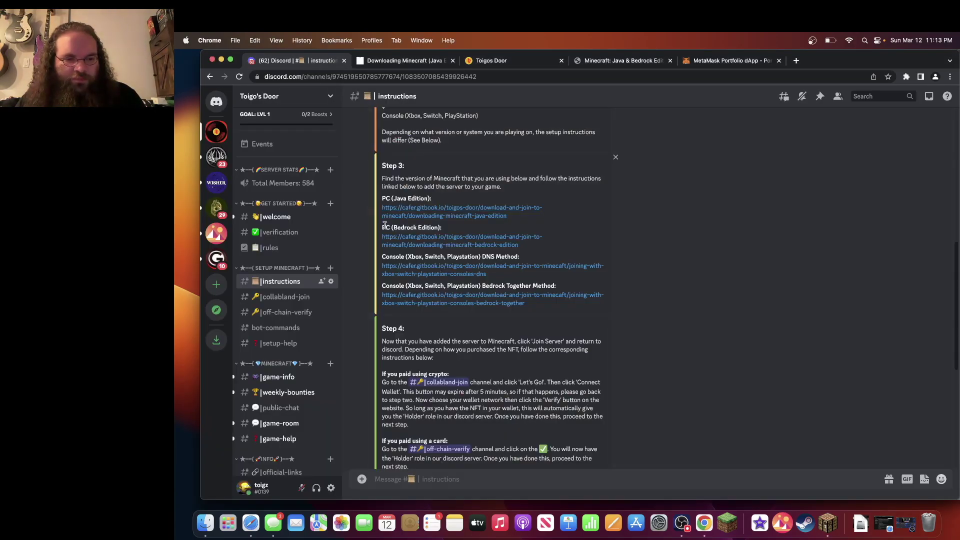
Scroll #instructions down to Step 4 and open the #collabland-join channel
scroll(386, 227, "down", 2)
scroll(385, 228, "down", 4)
scroll(385, 226, "down", 3)
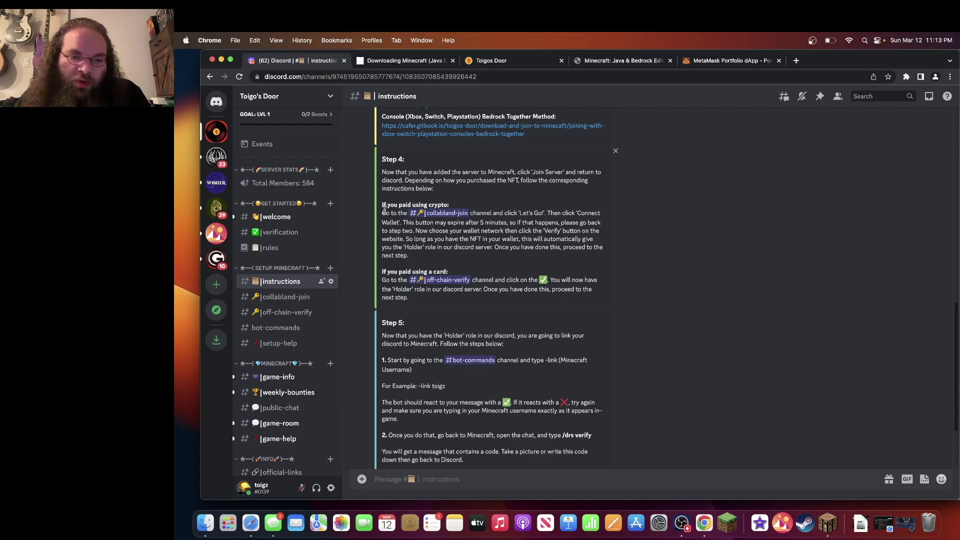
left_click_drag(381, 209, 448, 205)
left_click(447, 200)
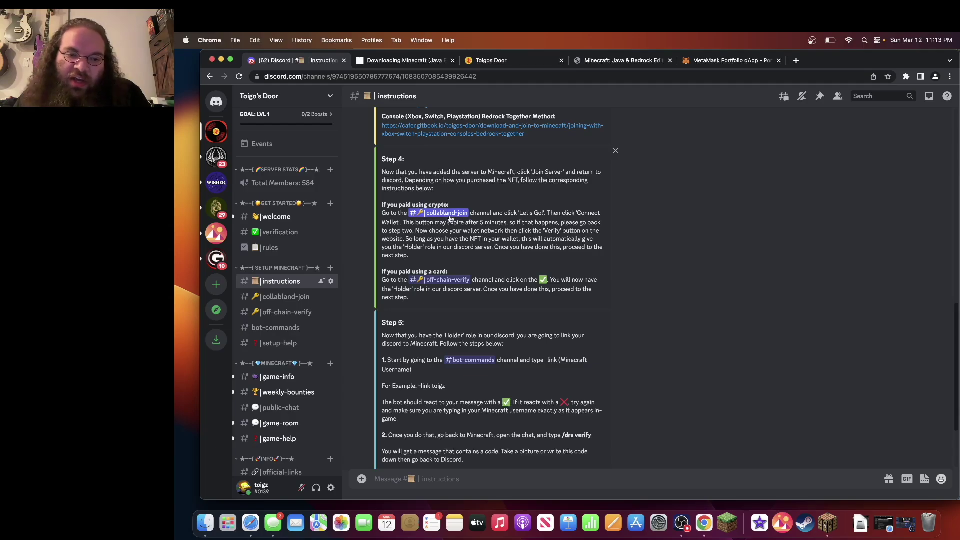
left_click(450, 214)
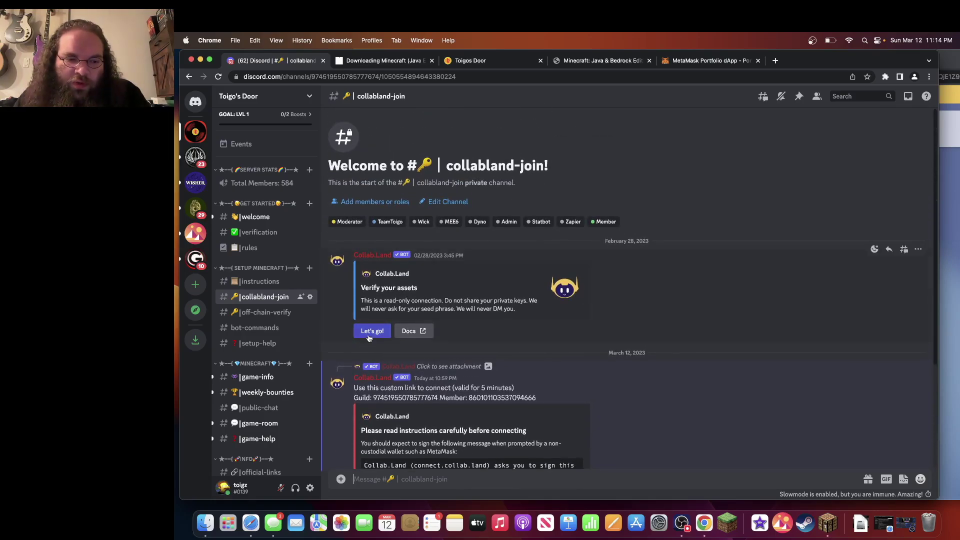
Choose the EVM wallet on the Collab.Land Connect page, submit it for verification, then minimize the page
scroll(369, 338, "down", 5)
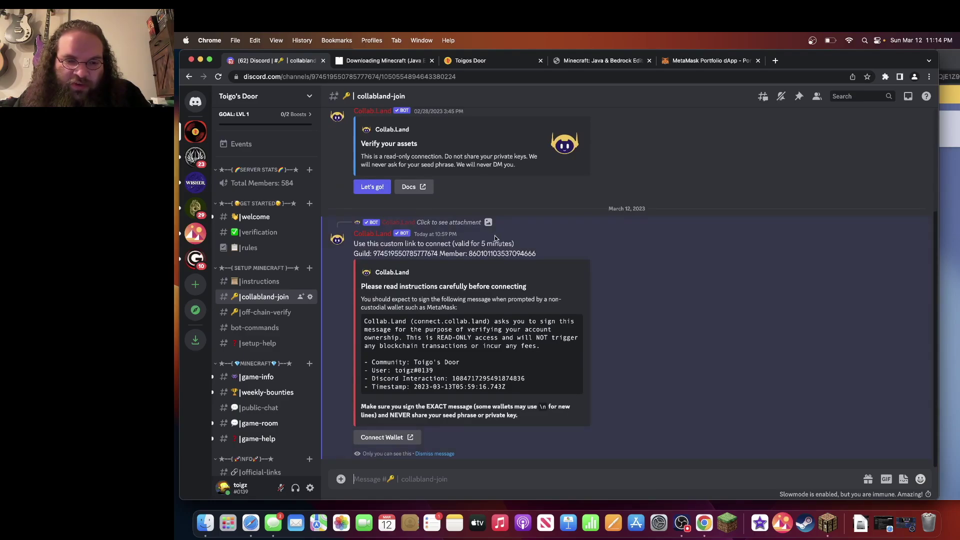
left_click(951, 70)
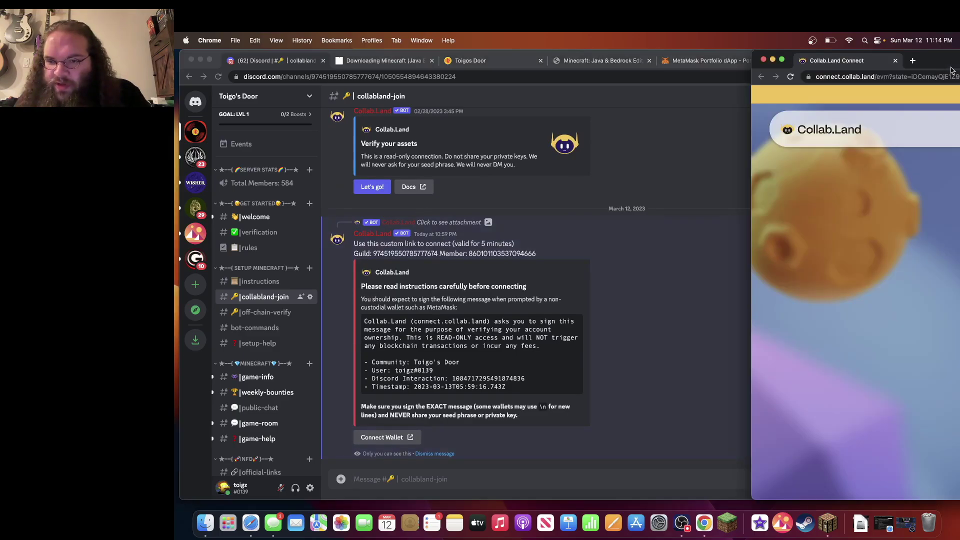
left_click_drag(954, 59, 857, 56)
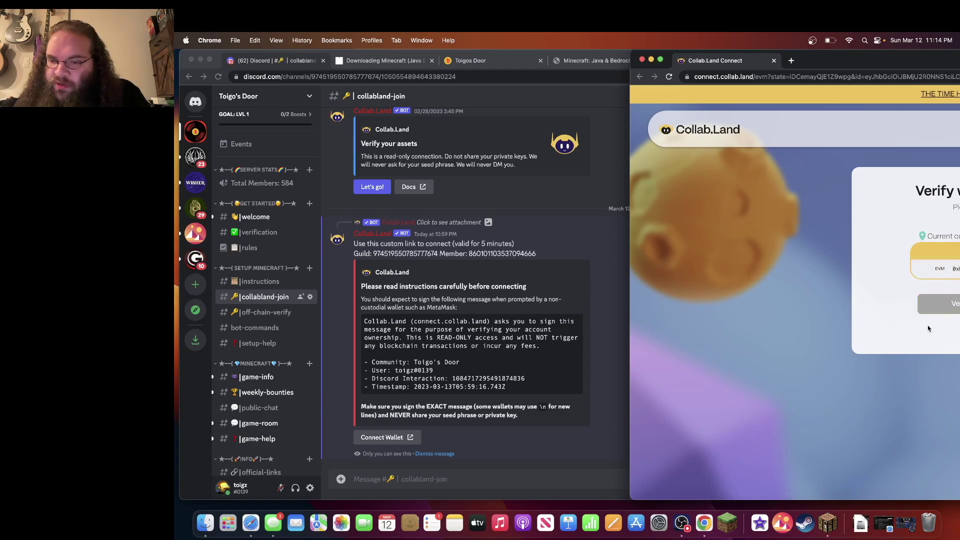
left_click(943, 277)
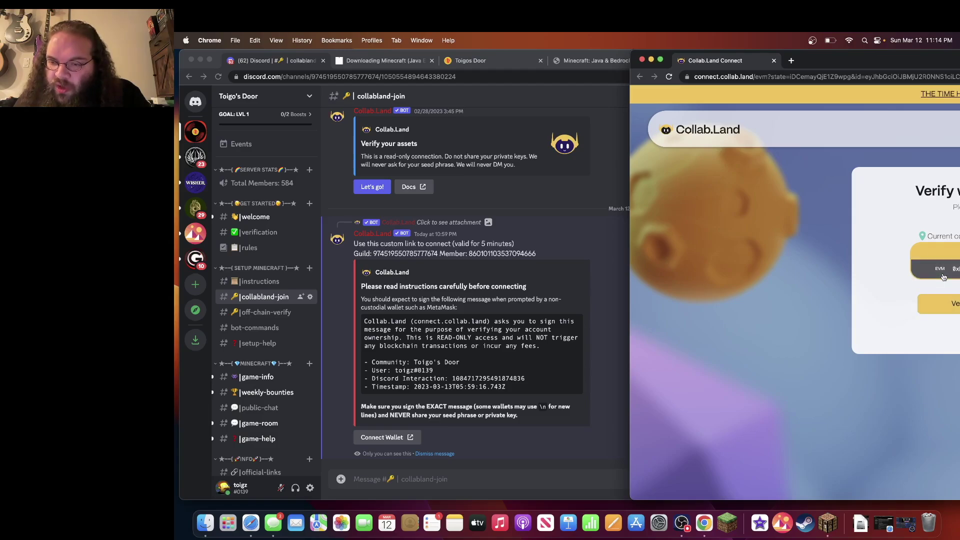
left_click(885, 75)
left_click_drag(875, 67, 854, 67)
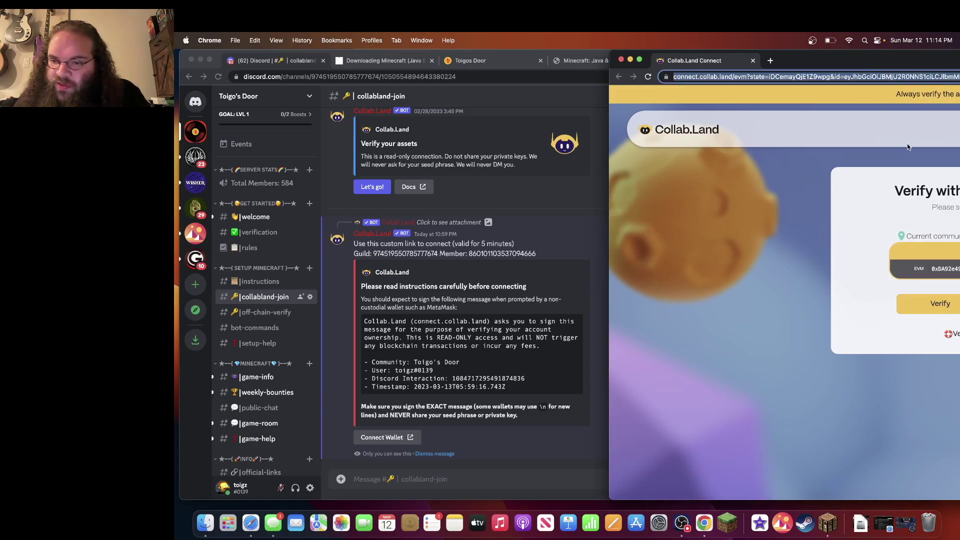
left_click(911, 300)
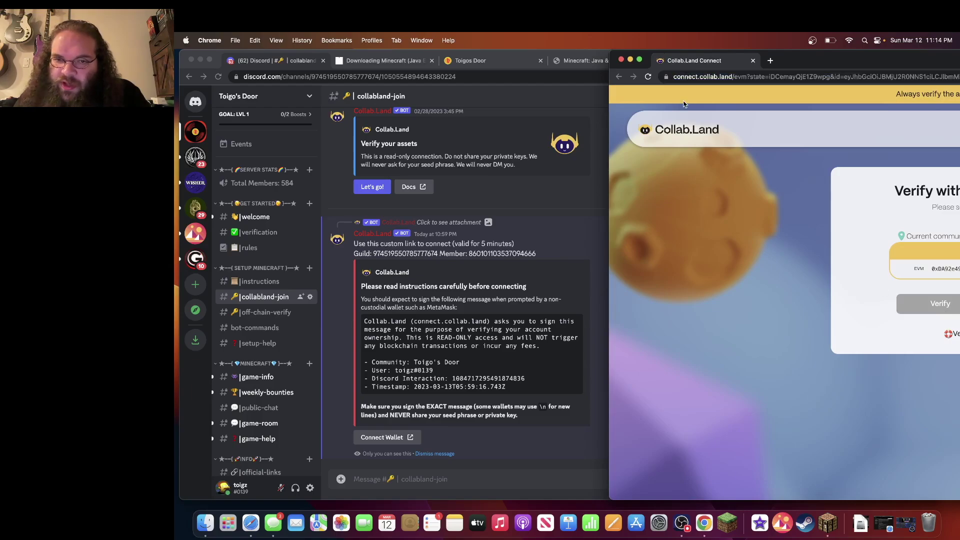
left_click(630, 60)
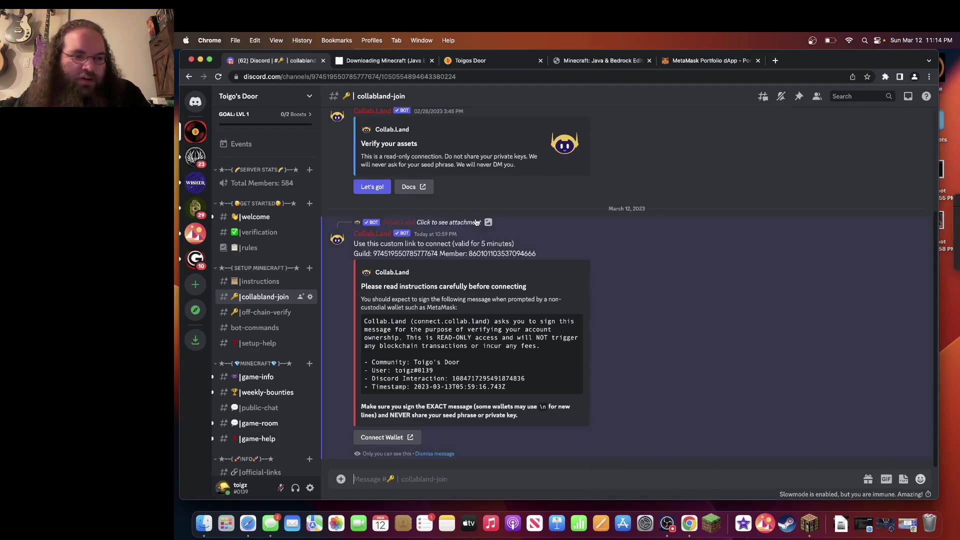
Read Step 5 in #instructions, open #bot-commands, and bring the Minecraft window forward
left_click(263, 282)
scroll(385, 324, "down", 5)
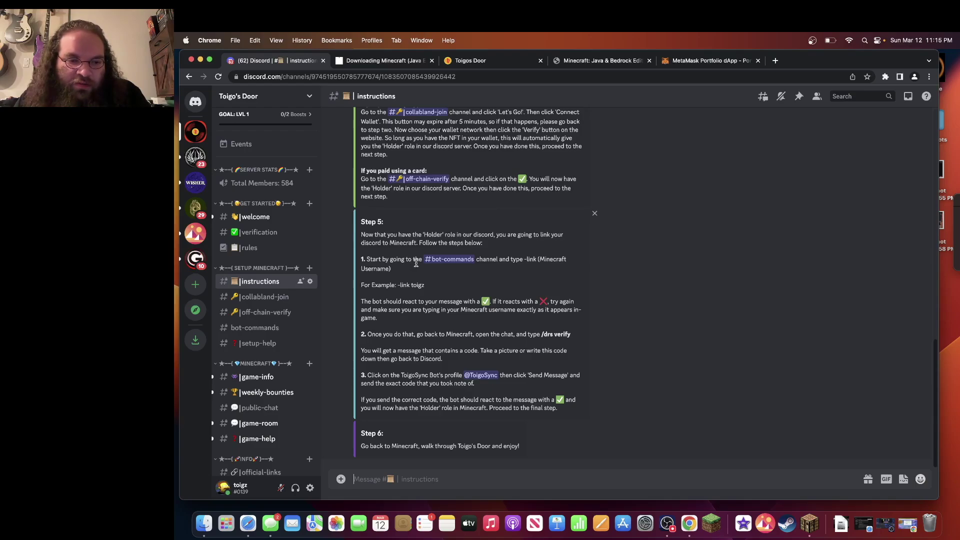
left_click(446, 261)
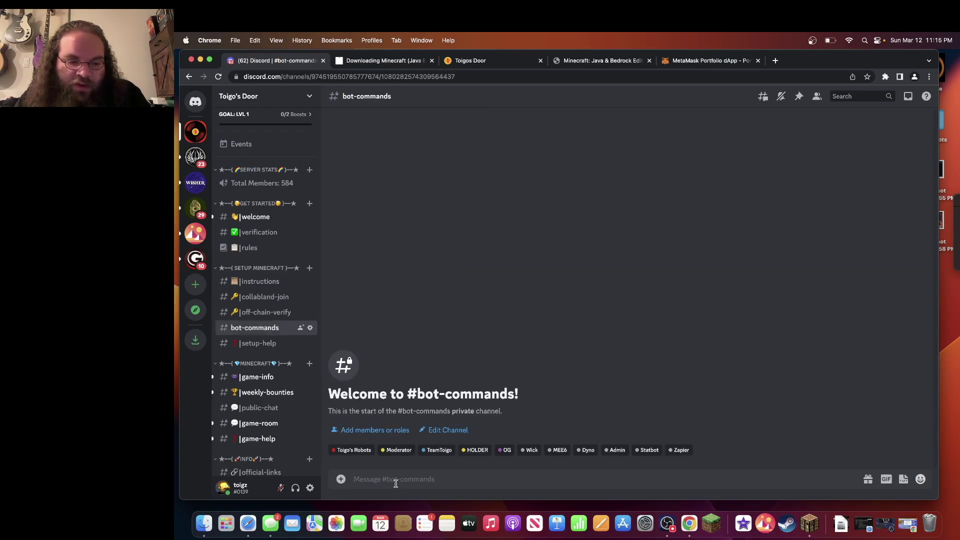
left_click(809, 529)
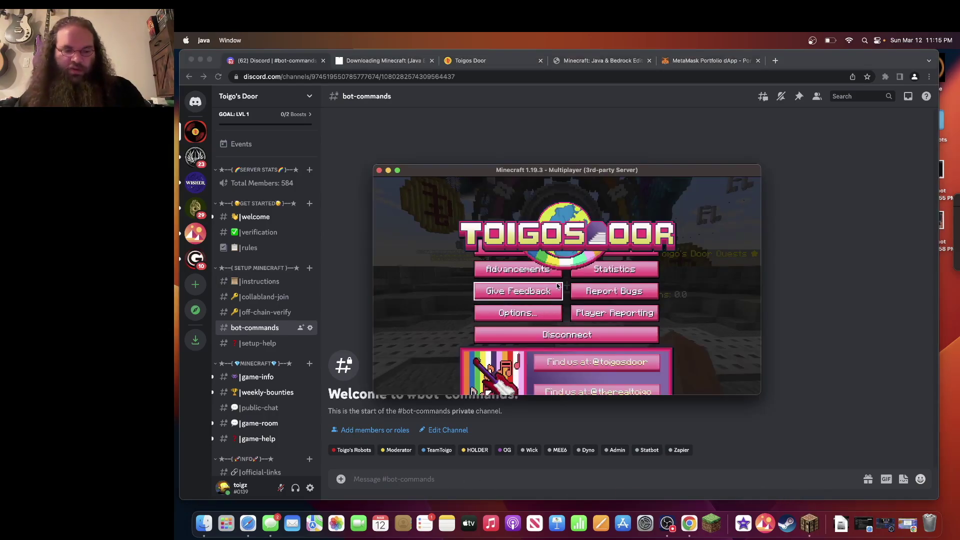
Resume Minecraft, send the test chat message 'sdjgsn', and pause again
key("Escape")
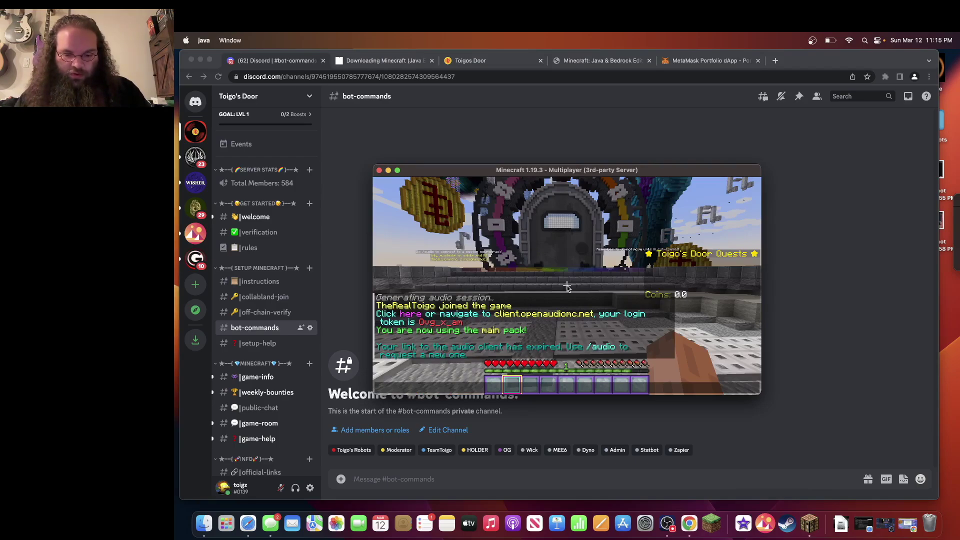
type("sdjgsn")
key("Return")
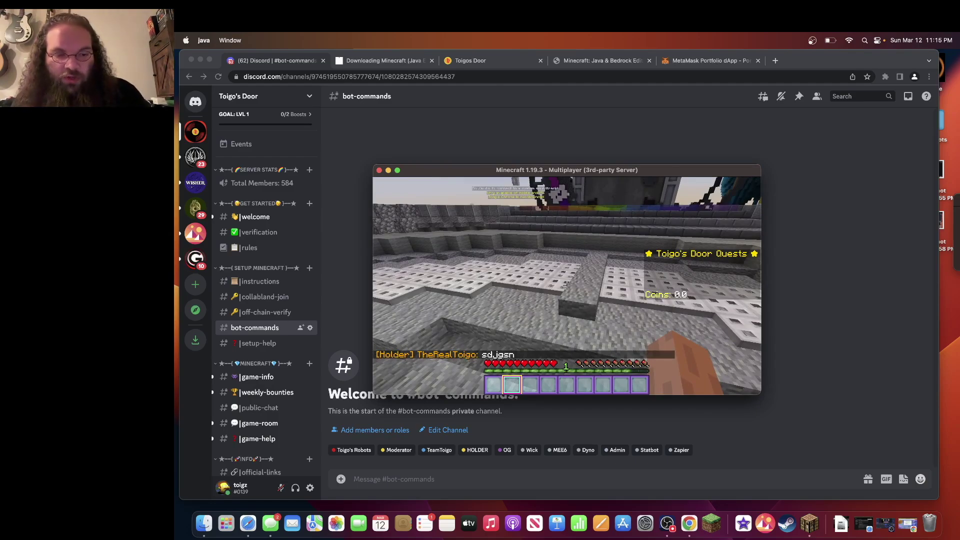
key("Escape")
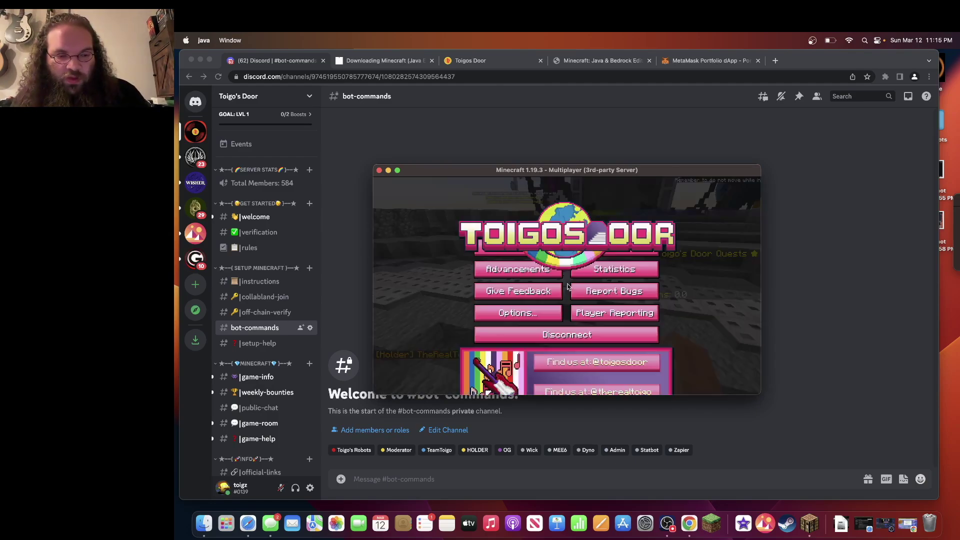
Send the '-' link command in #bot-commands, check its X reaction, and reopen #instructions
left_click(478, 480)
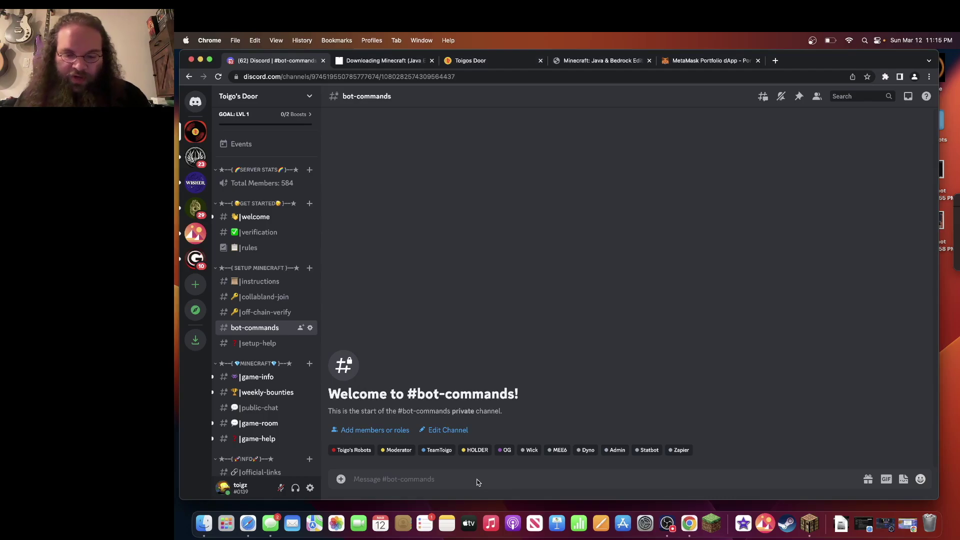
type("-link TheRealToigo")
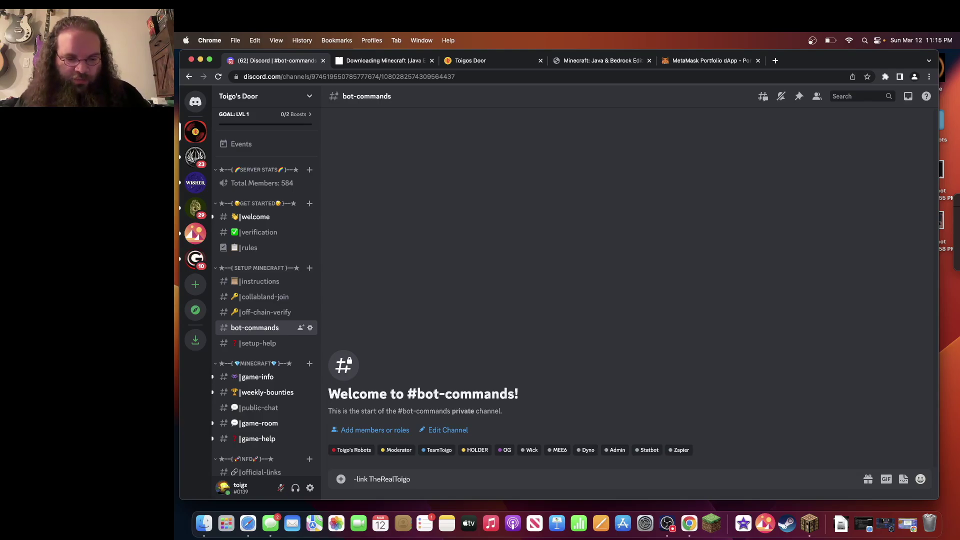
key("Return")
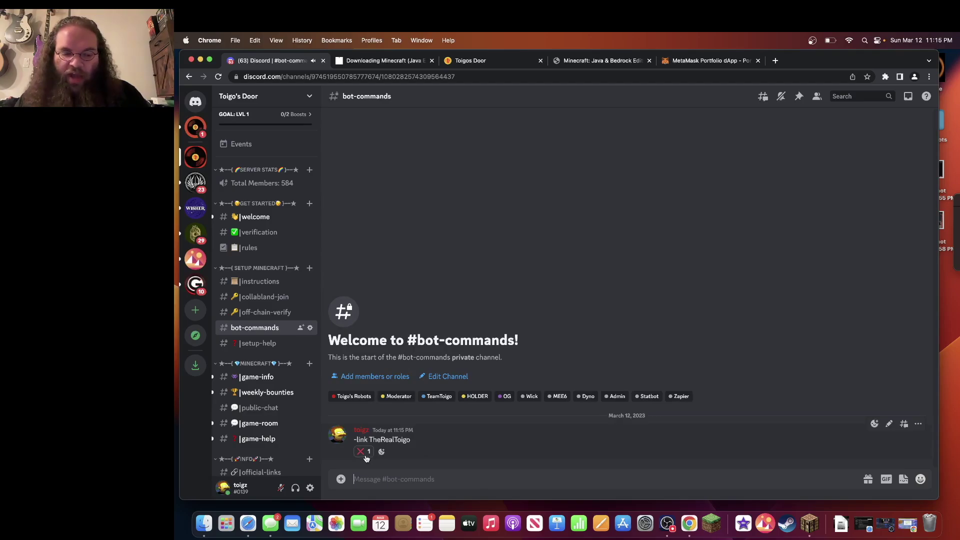
mouse_move(366, 454)
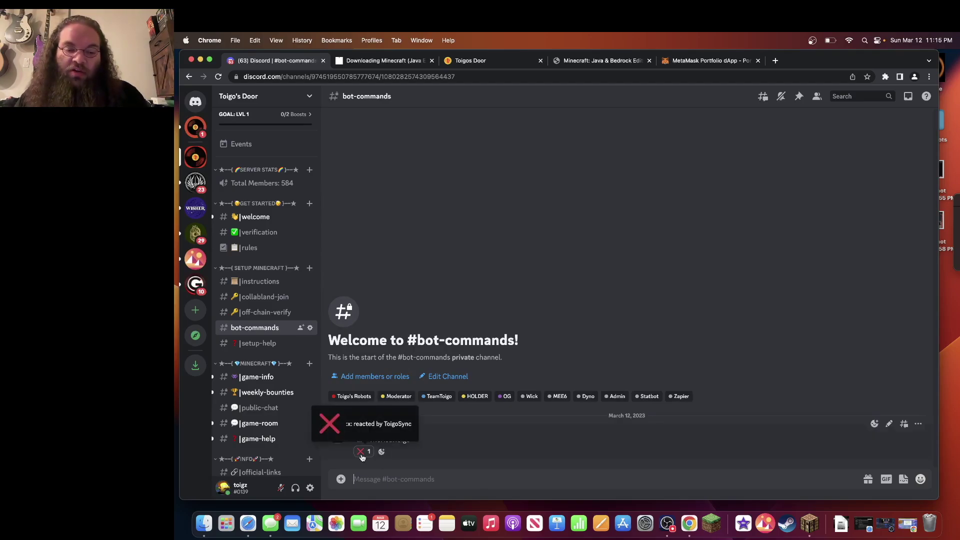
left_click(267, 283)
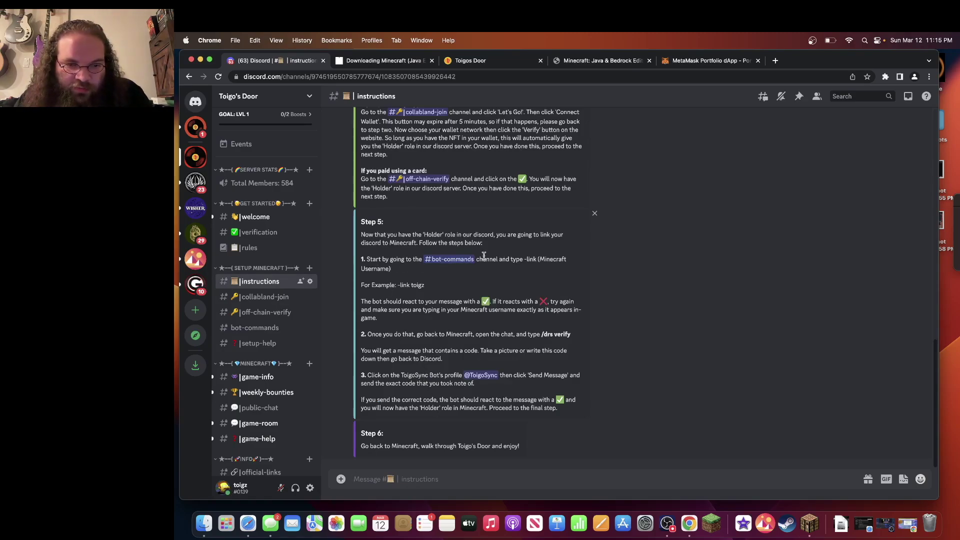
Select the /drs verify command from the Step 5 example line
left_click_drag(362, 284, 429, 285)
left_click(383, 307)
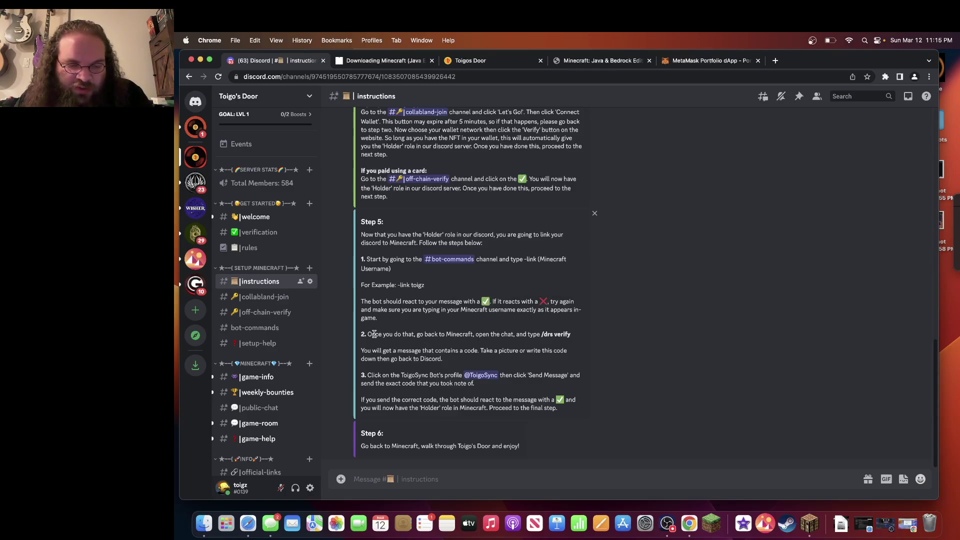
left_click_drag(541, 336, 577, 340)
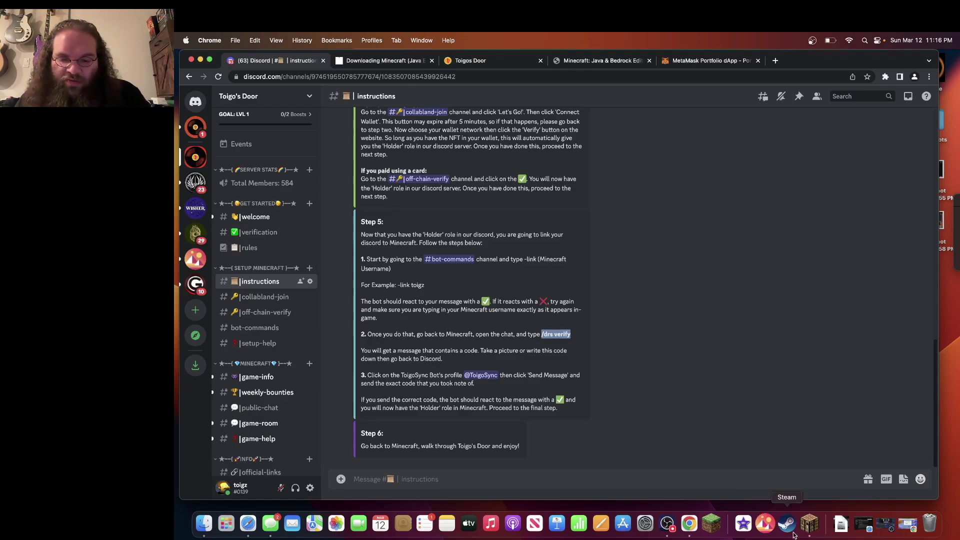
Run /drs verify in Minecraft chat, get 'You are already verified', then pause
left_click(809, 523)
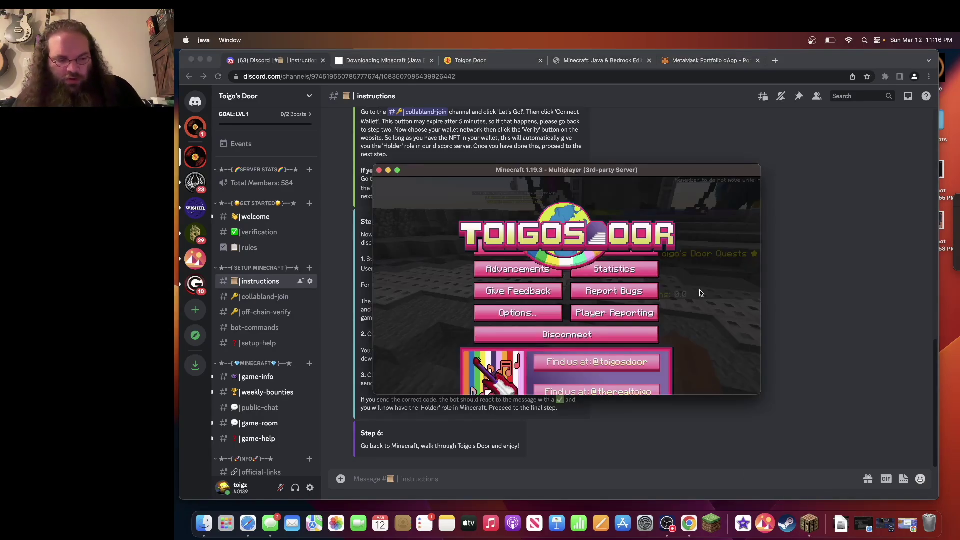
key("Escape")
key("t")
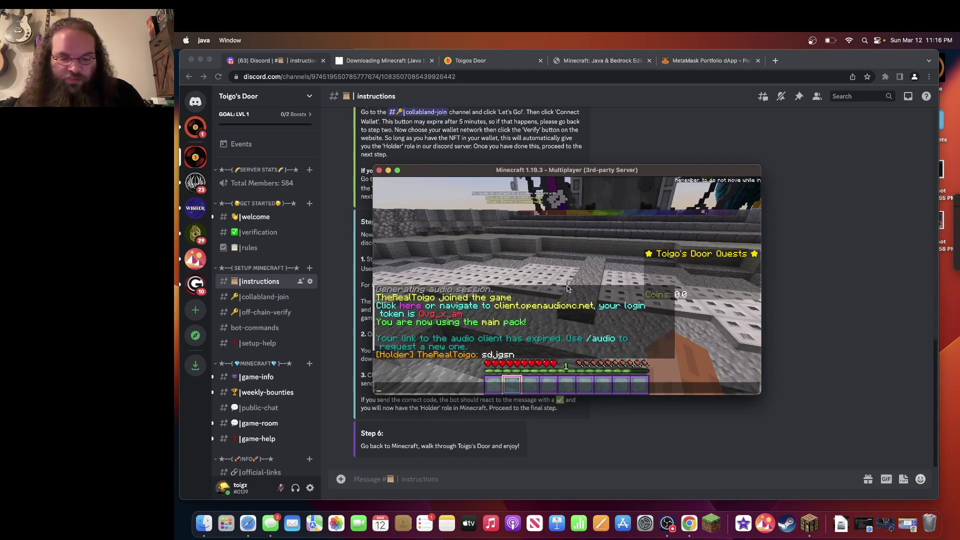
type("/drs verify")
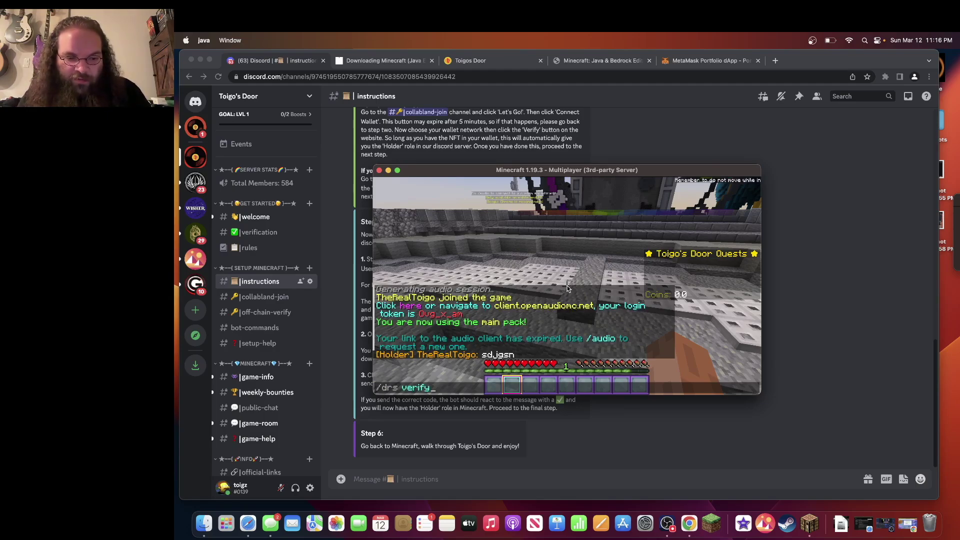
key("Return")
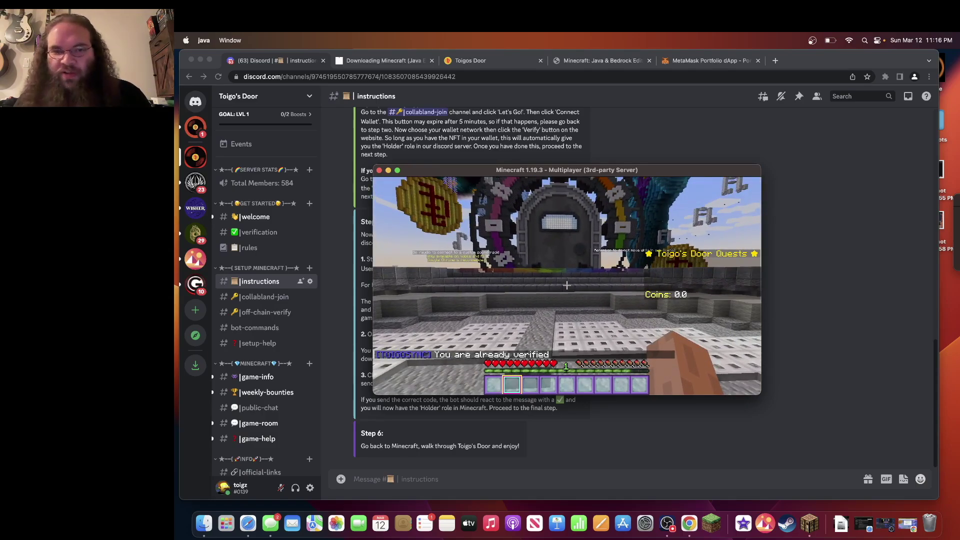
key("Escape")
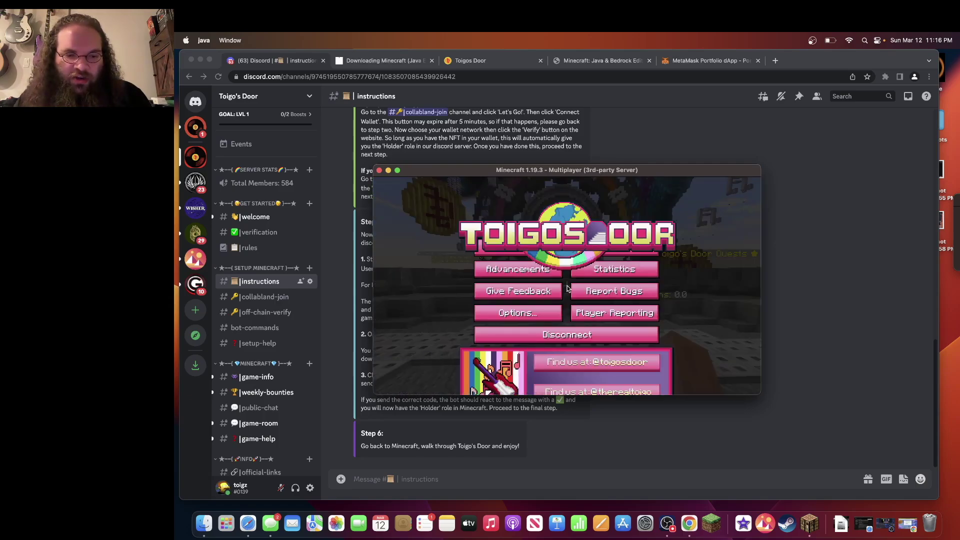
Send the verification code to the ToigoSync bot as a direct message
key("super+Tab")
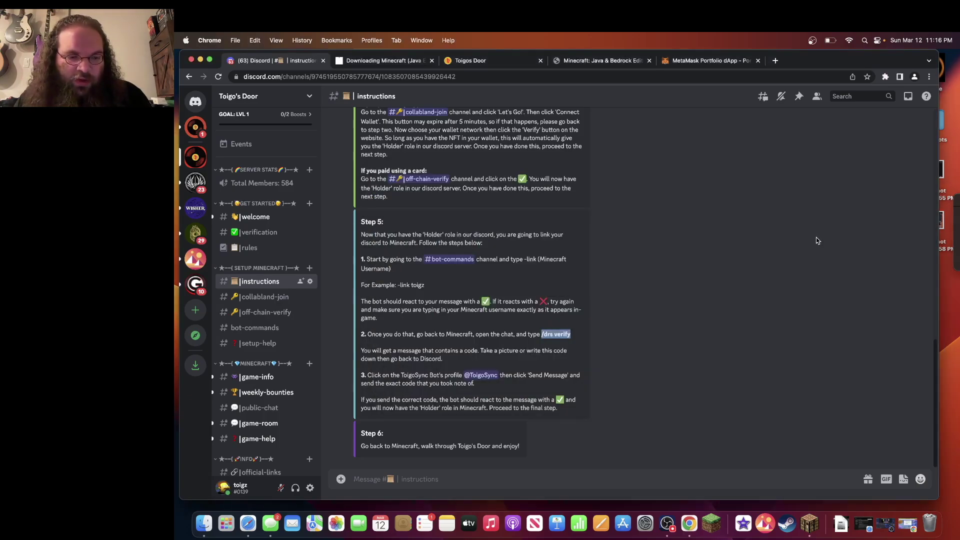
left_click(480, 376)
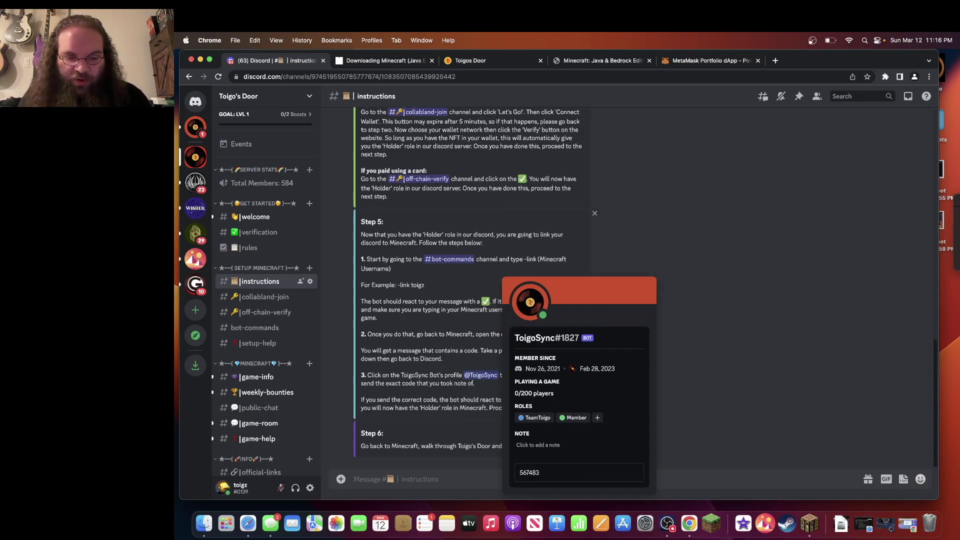
key("Return")
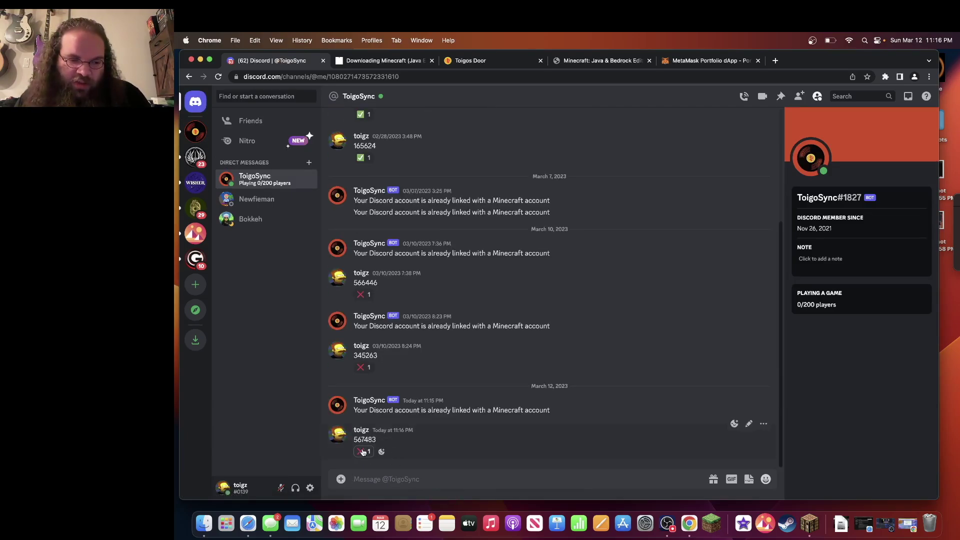
Review the DM with ToigoSync, then return to the Toigo's Door #instructions channel
scroll(358, 188, "up", 1)
scroll(358, 188, "up", 2)
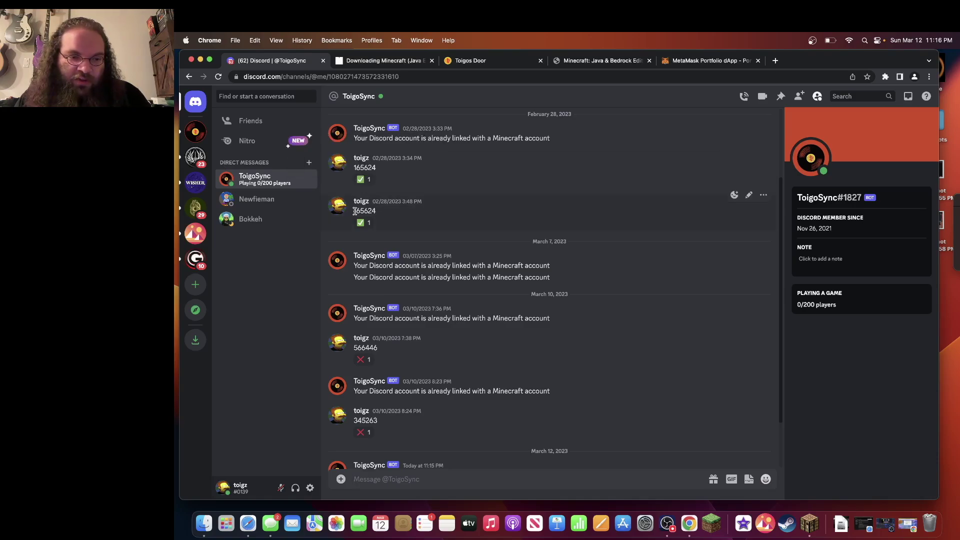
scroll(372, 211, "down", 3)
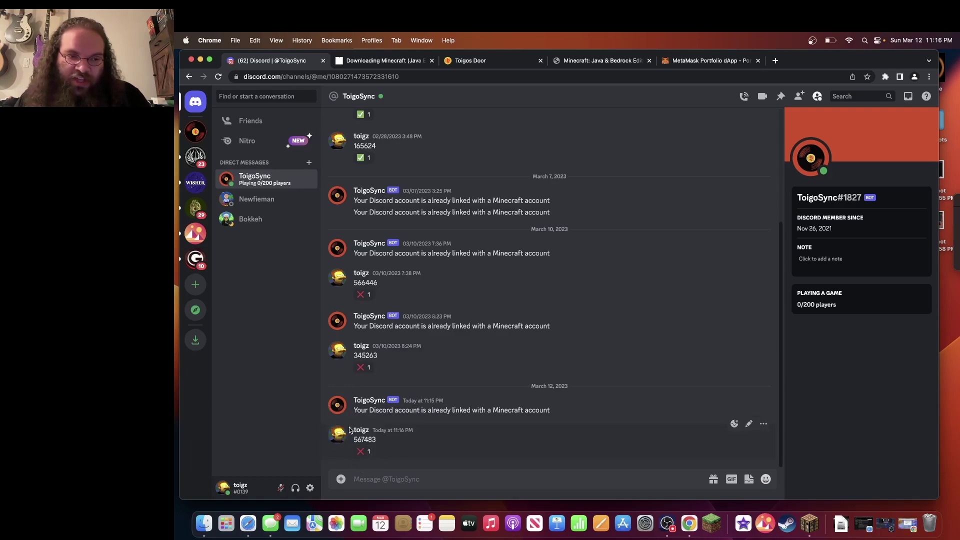
scroll(343, 191, "up", 2)
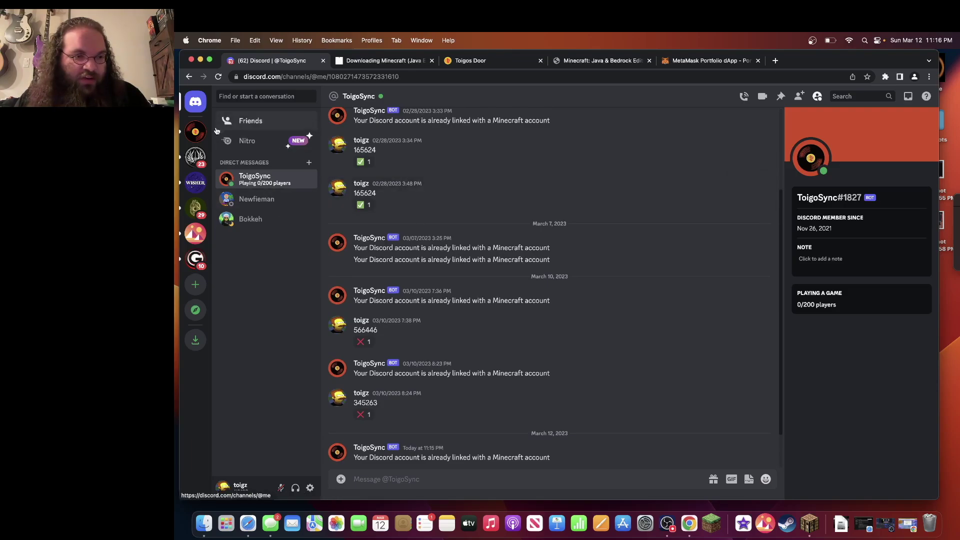
left_click(196, 133)
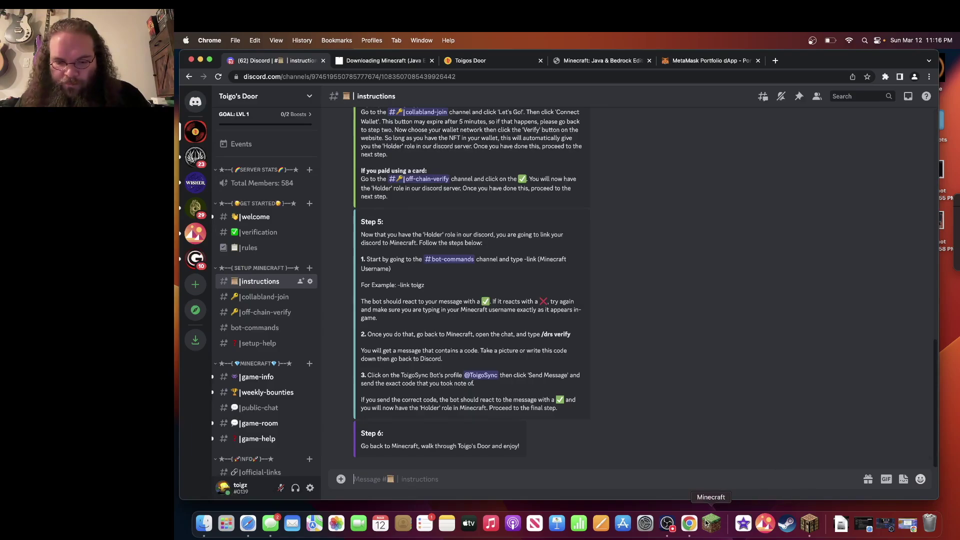
Resume Minecraft and walk forward along the rainbow path through Toigo's Door
left_click(810, 523)
key("Escape")
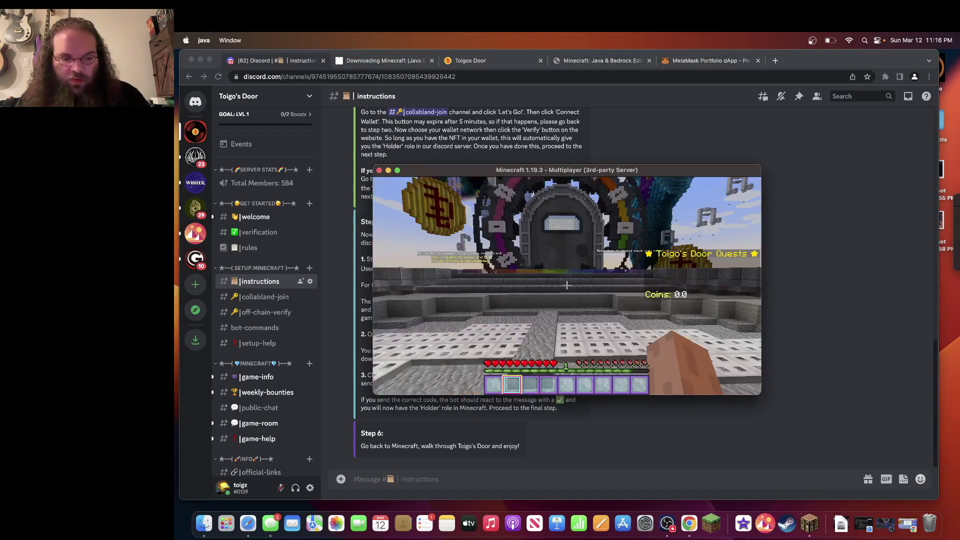
key("w")
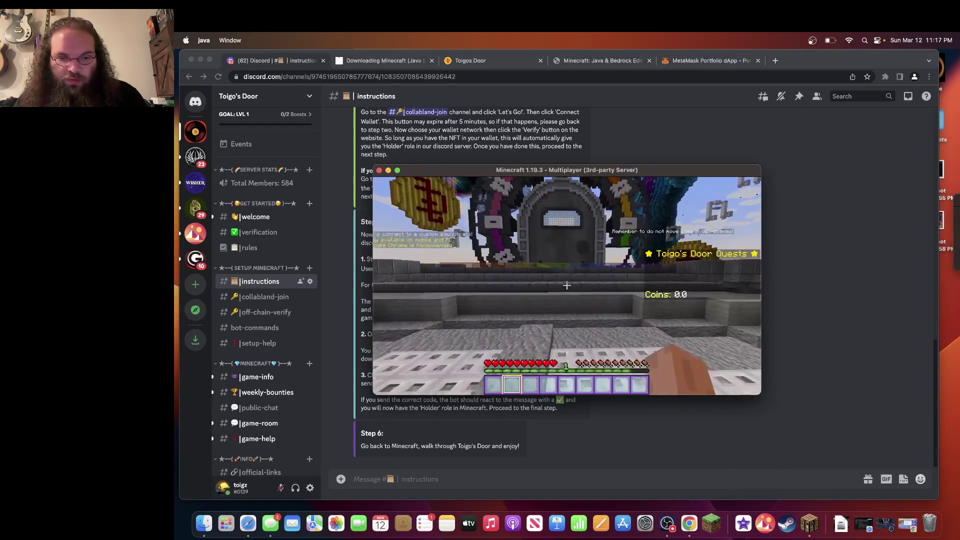
key("w")
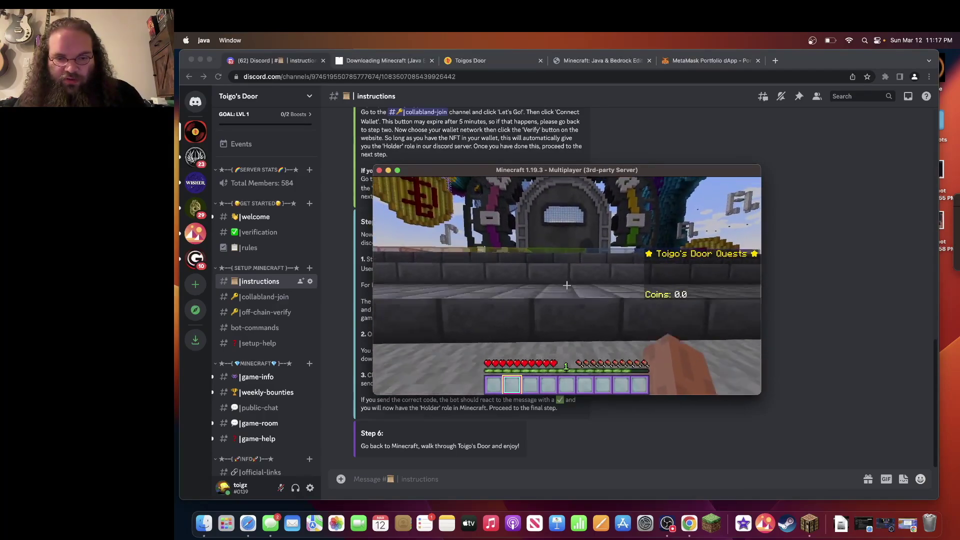
key("w")
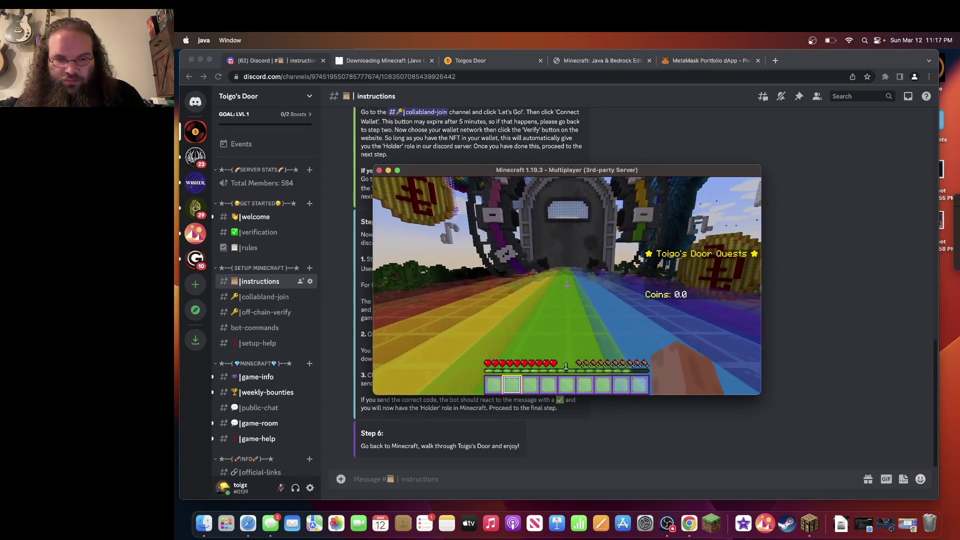
key("w")
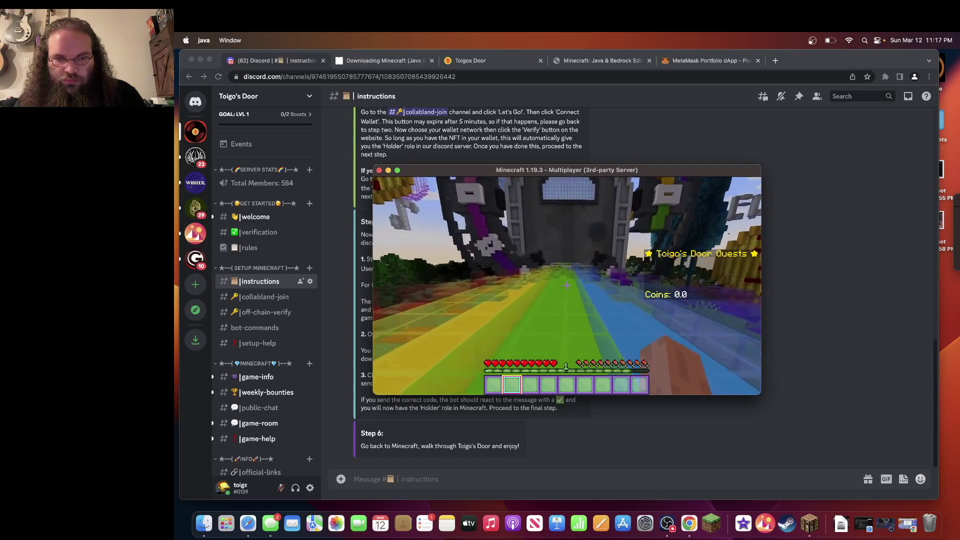
key("w")
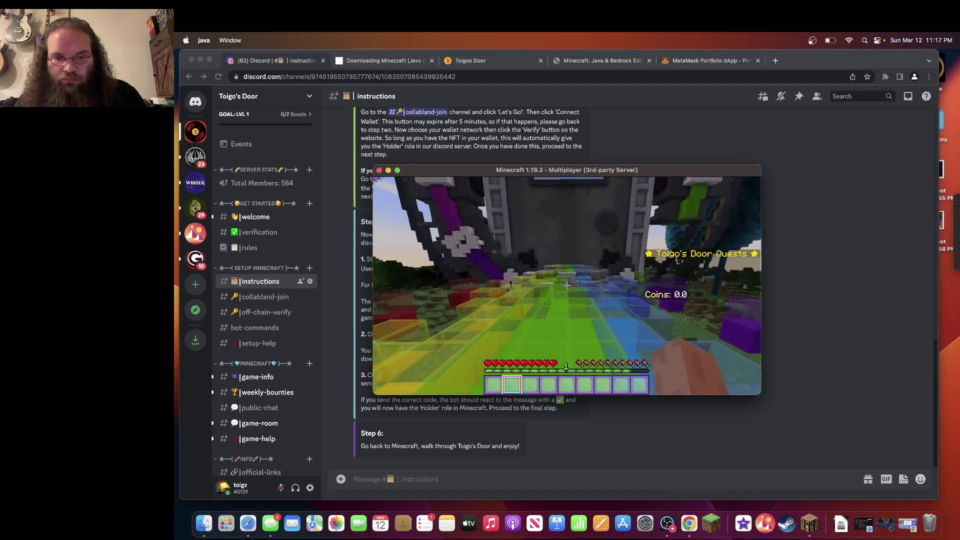
key("w")
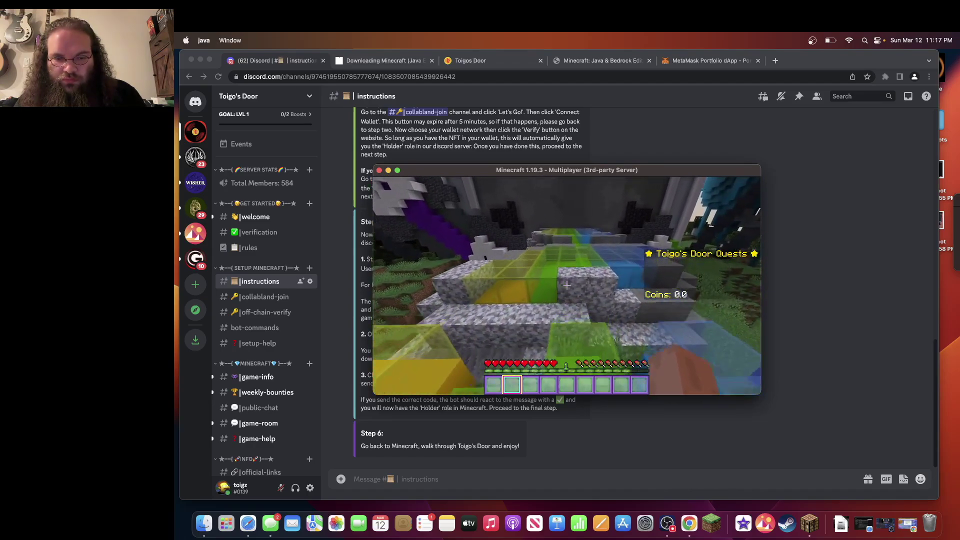
key("w")
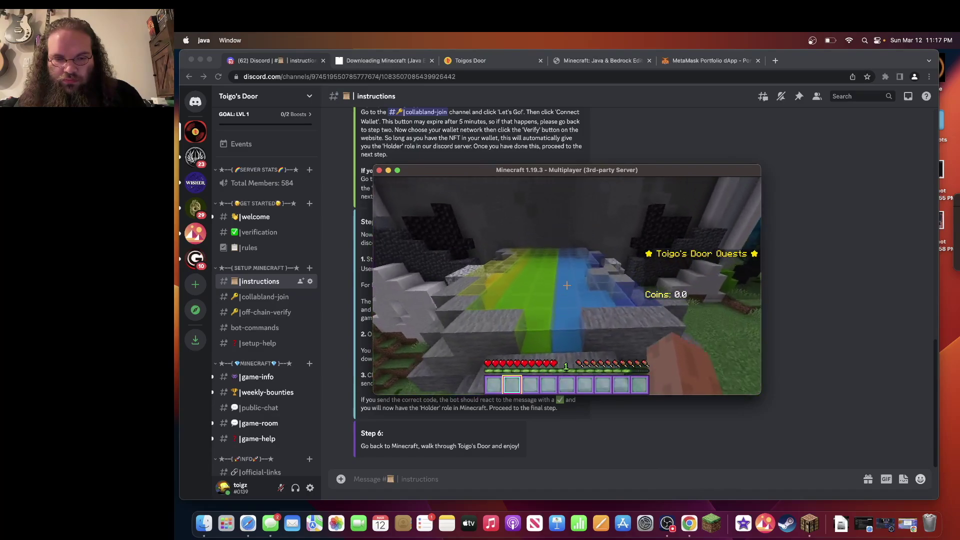